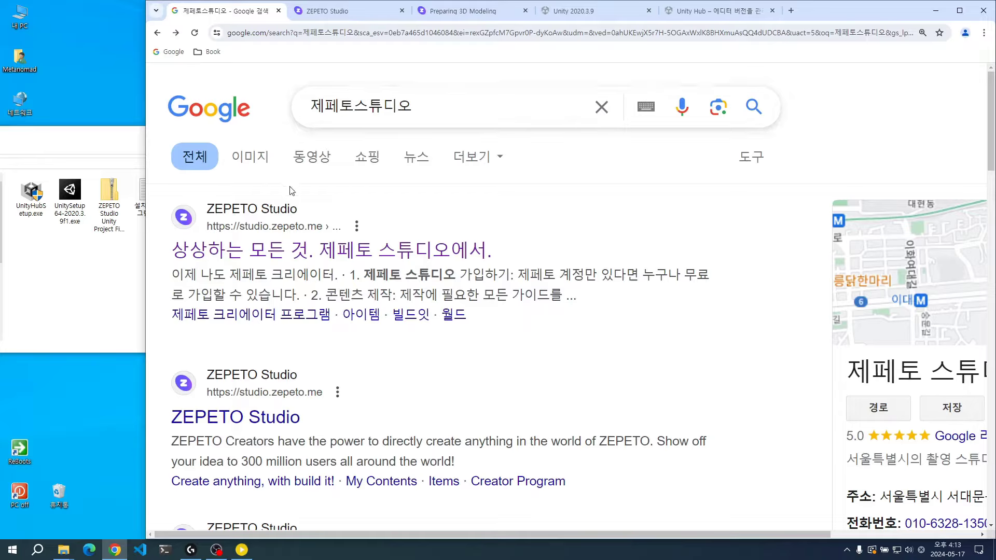
- Open the ZEPETO Studio site and go to the Maya section's 3D 모델링 준비하기 page in the studio guide
{"action": "left_click", "coordinate": [273, 109]}
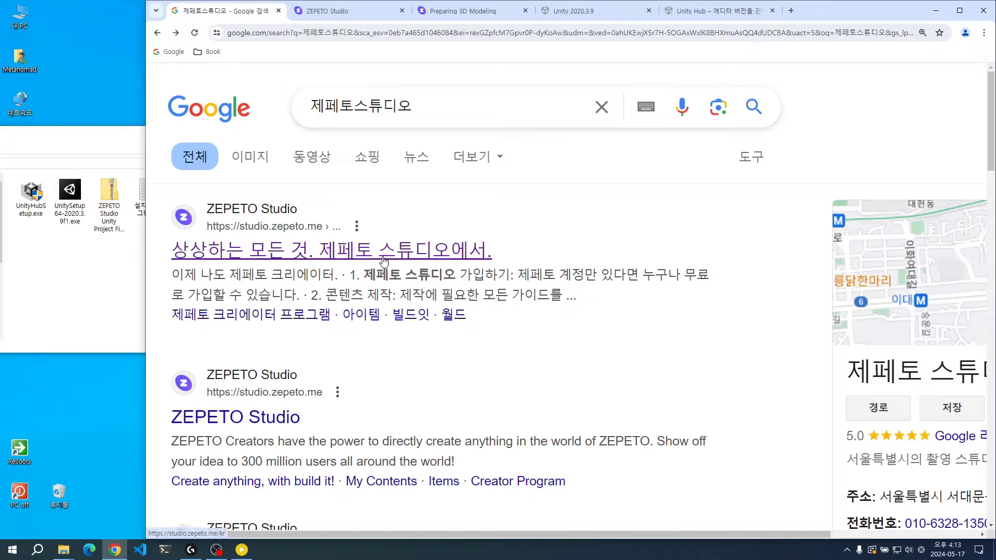
{"action": "left_click", "coordinate": [341, 11]}
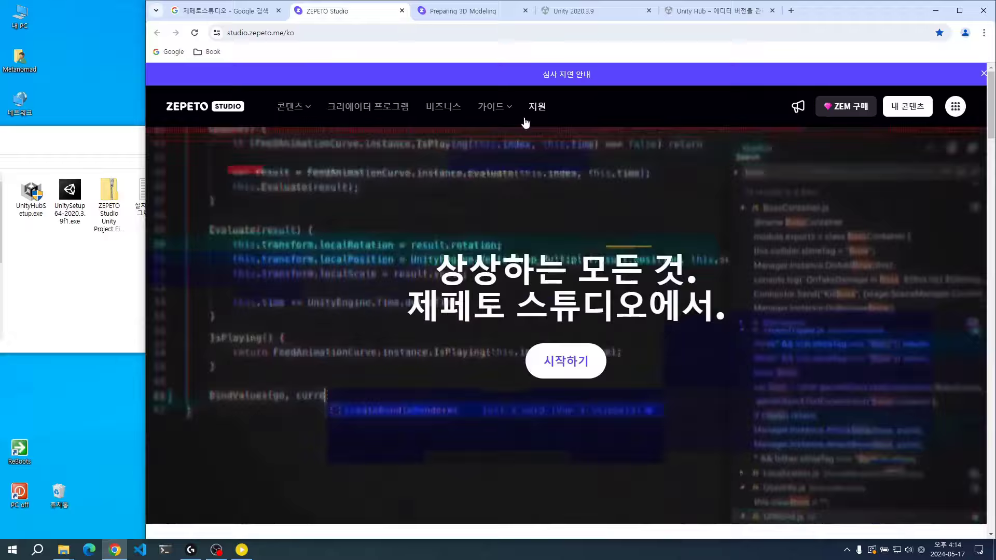
{"action": "mouse_move", "coordinate": [493, 110]}
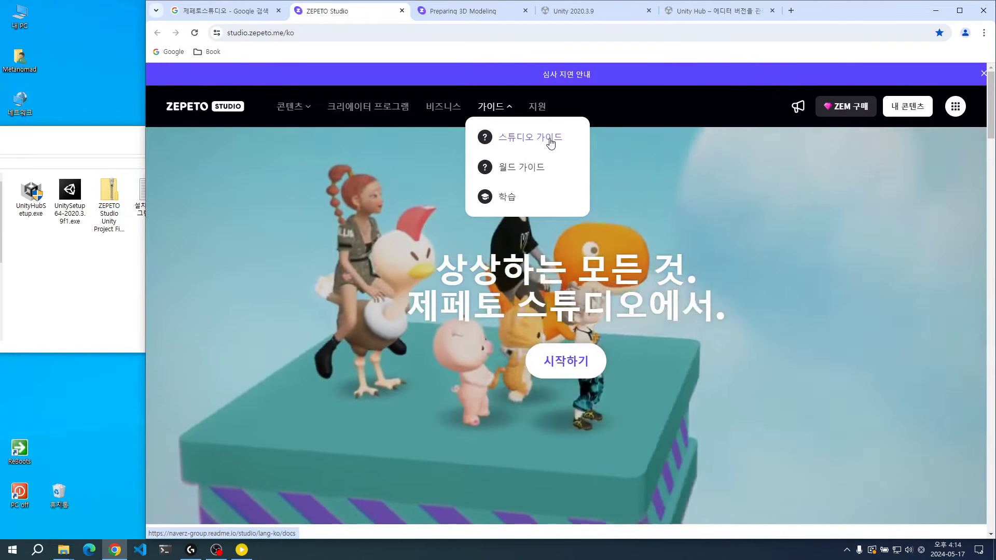
{"action": "left_click", "coordinate": [551, 140]}
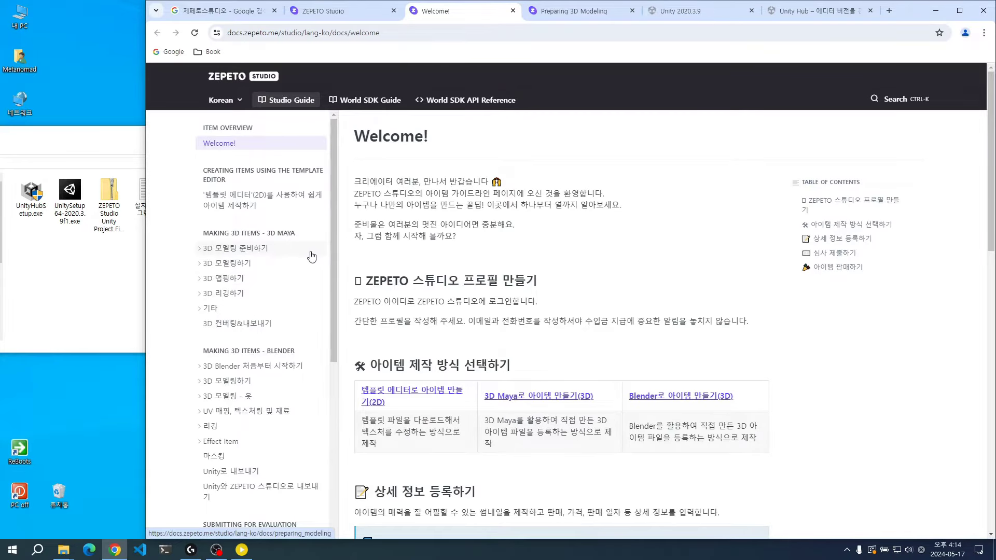
{"action": "scroll", "coordinate": [311, 255], "scroll_direction": "down", "scroll_amount": 3}
{"action": "scroll", "coordinate": [312, 256], "scroll_direction": "up", "scroll_amount": 3}
{"action": "left_click", "coordinate": [266, 251]}
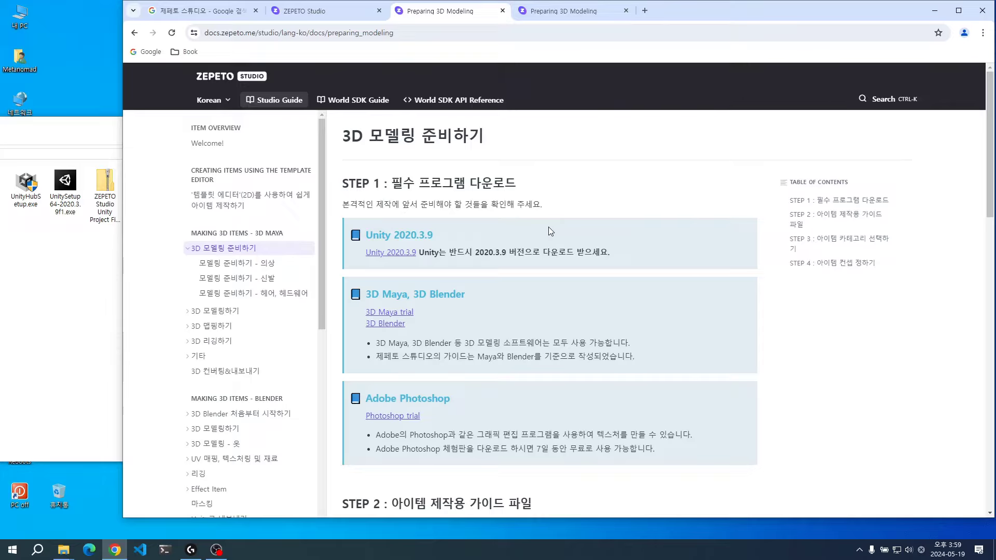
- Open the guide's Unity 2020.3.9 link in a new tab and view its release page
{"action": "right_click", "coordinate": [402, 257]}
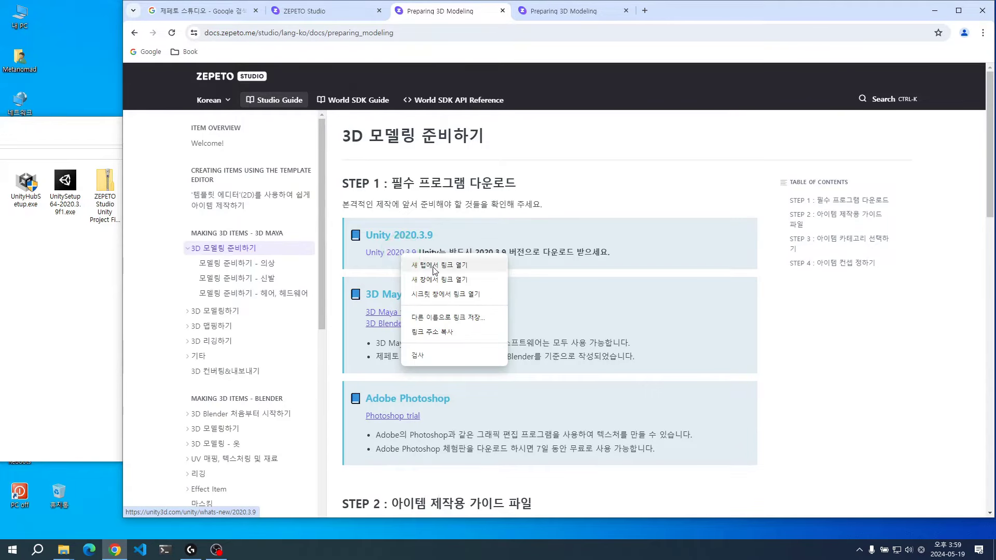
{"action": "left_click", "coordinate": [449, 267]}
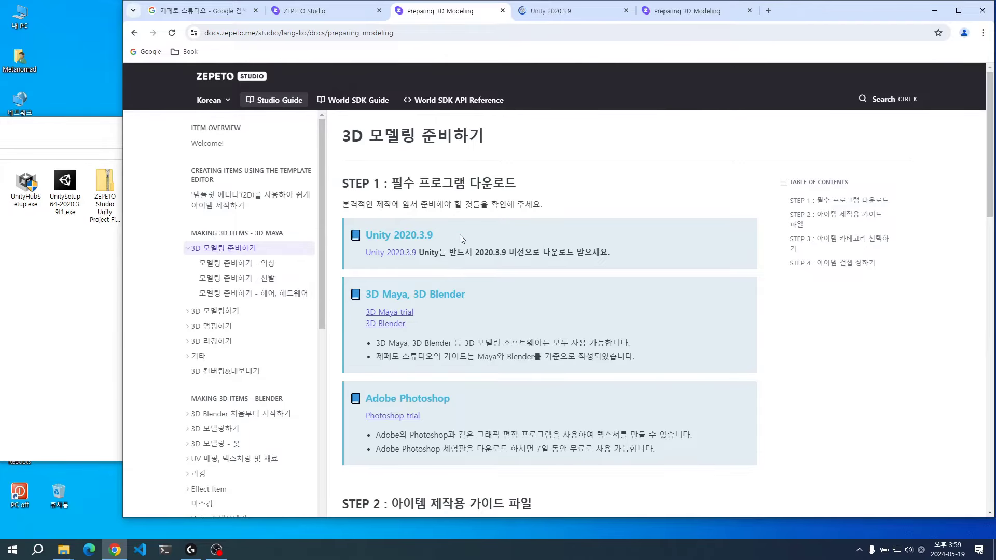
{"action": "left_click", "coordinate": [574, 11]}
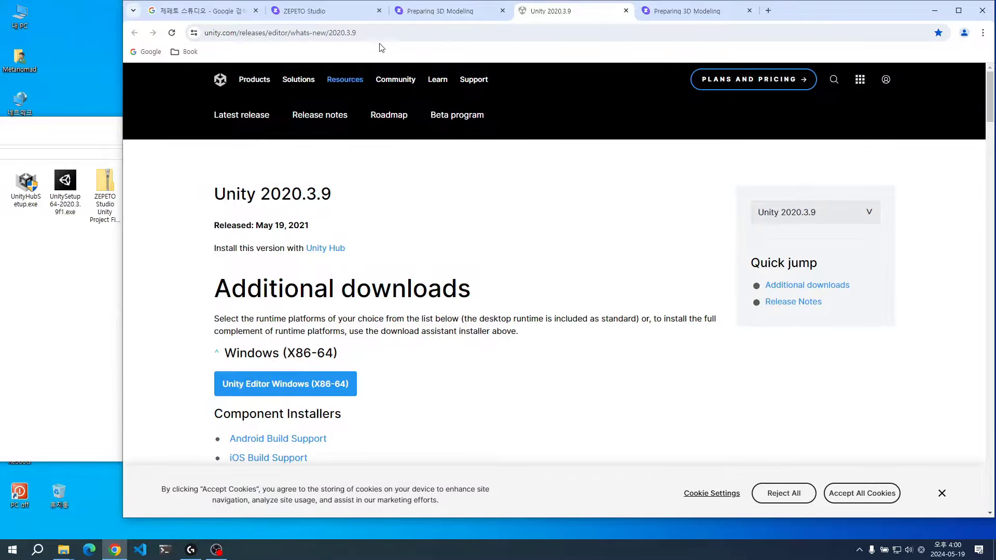
{"action": "left_click", "coordinate": [445, 13]}
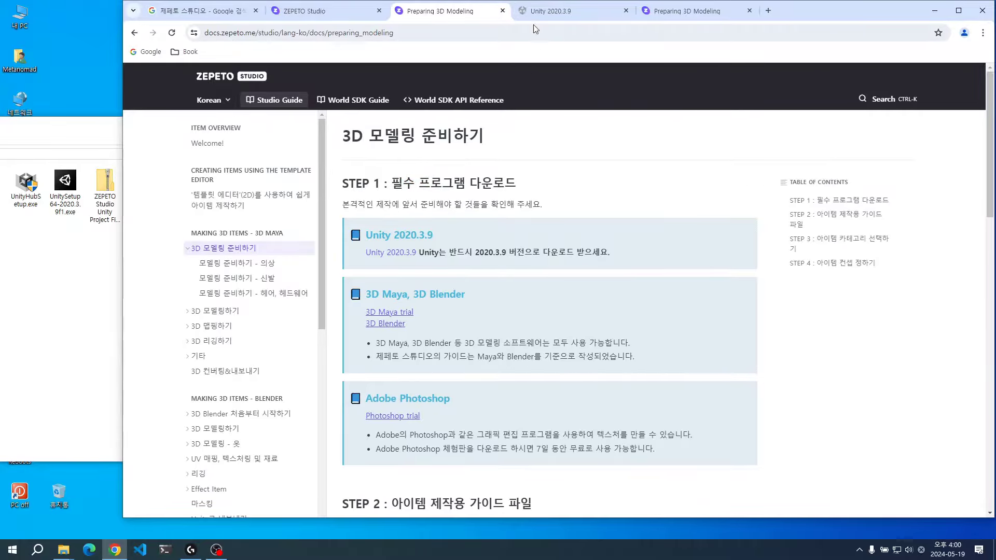
{"action": "left_click", "coordinate": [546, 10]}
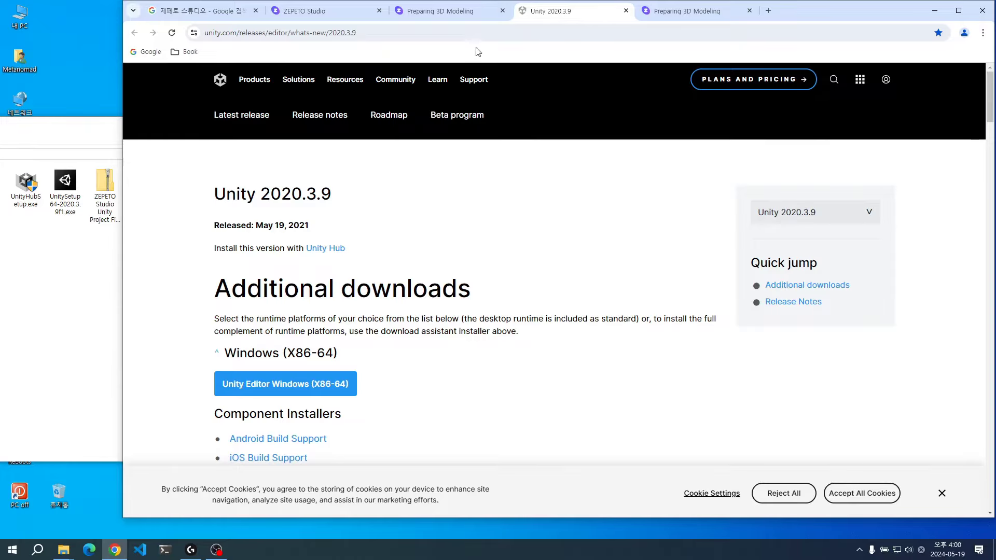
- Examine the guide's required programs and the STEP 2 item production files, including the Unity project file folder 3.2.12
{"action": "left_click", "coordinate": [446, 14]}
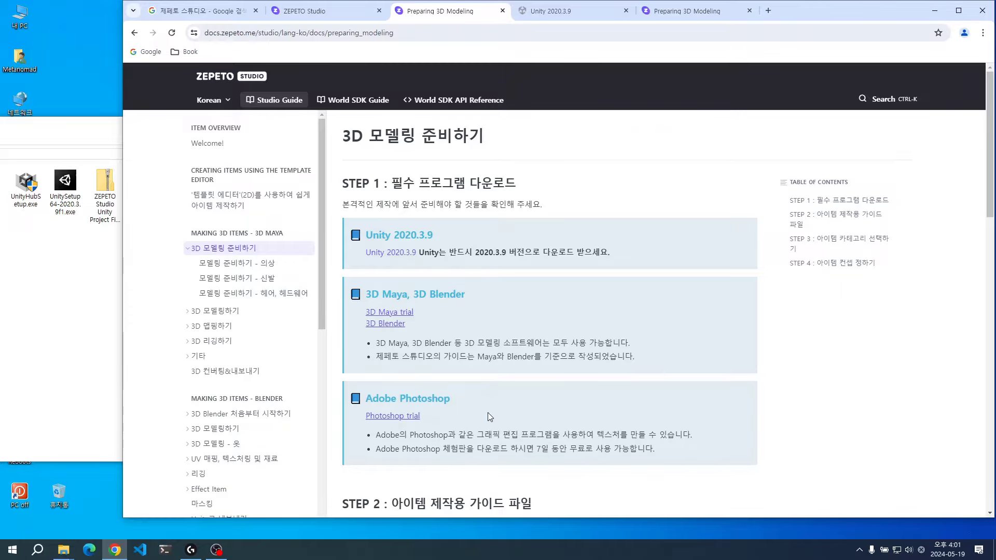
{"action": "scroll", "coordinate": [488, 413], "scroll_direction": "down", "scroll_amount": 4}
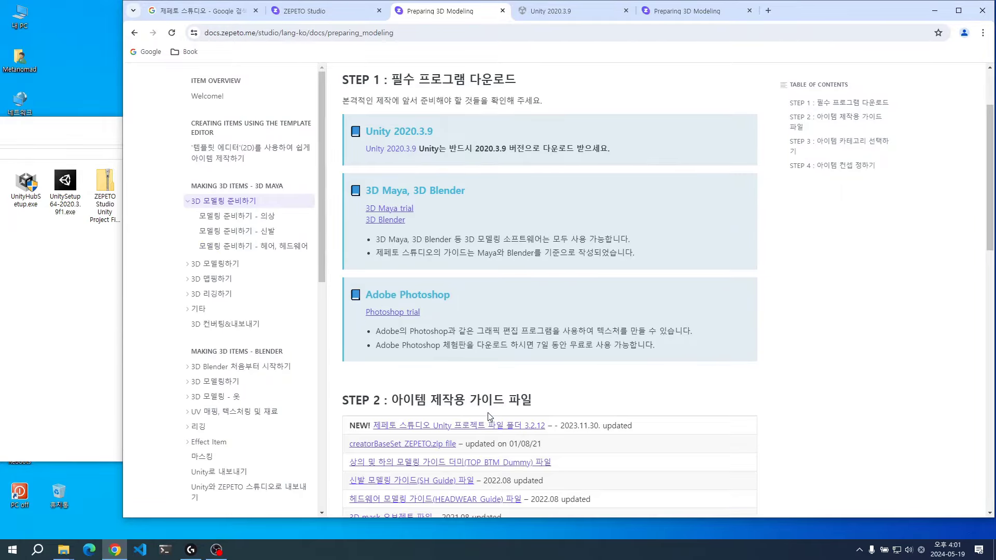
{"action": "scroll", "coordinate": [488, 413], "scroll_direction": "down", "scroll_amount": 3}
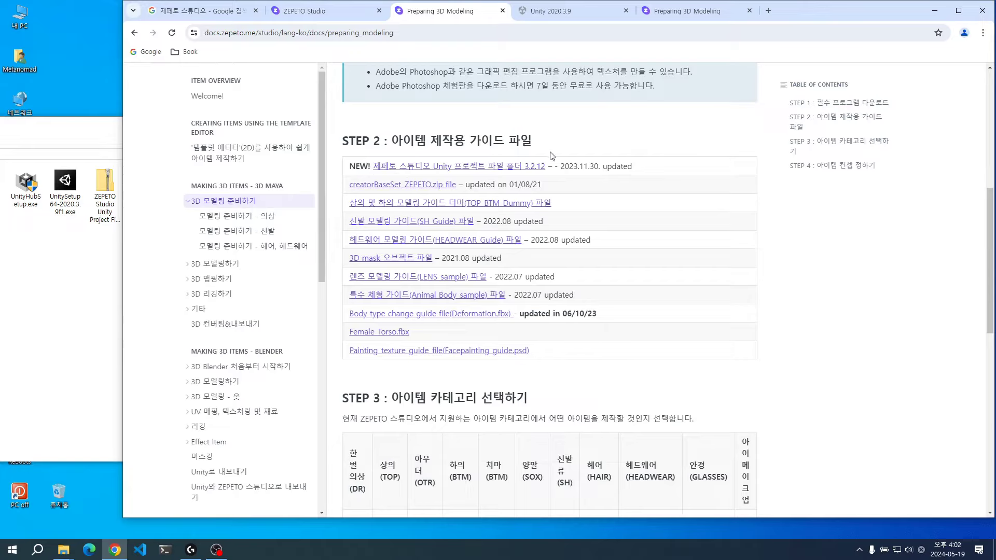
{"action": "left_click", "coordinate": [393, 171]}
{"action": "scroll", "coordinate": [517, 254], "scroll_direction": "up", "scroll_amount": 3}
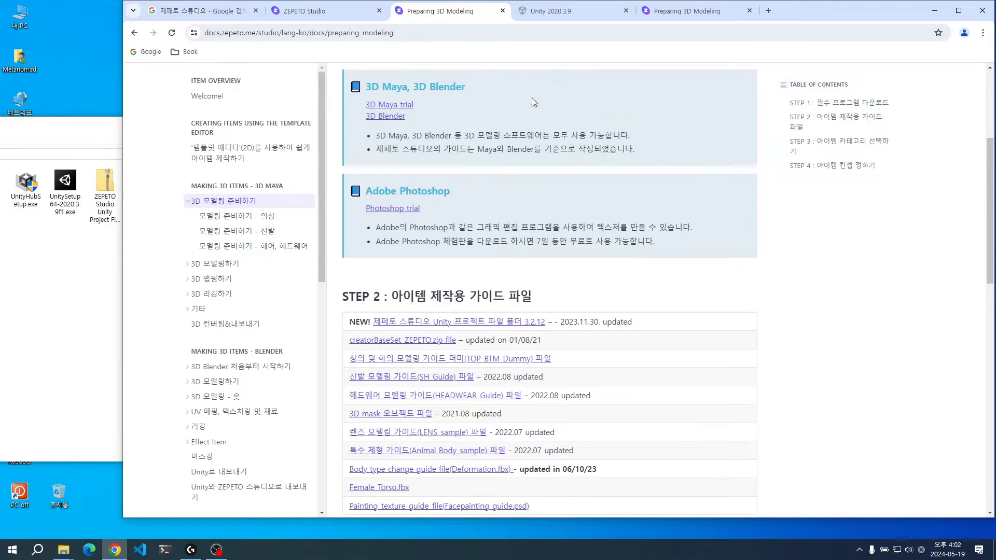
{"action": "scroll", "coordinate": [588, 222], "scroll_direction": "up", "scroll_amount": 2}
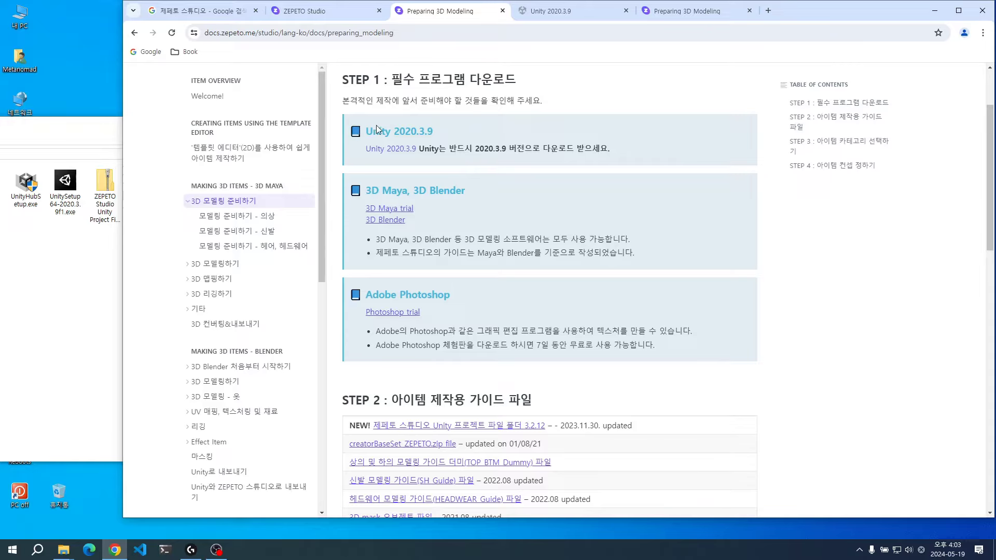
{"action": "scroll", "coordinate": [394, 318], "scroll_direction": "down", "scroll_amount": 2}
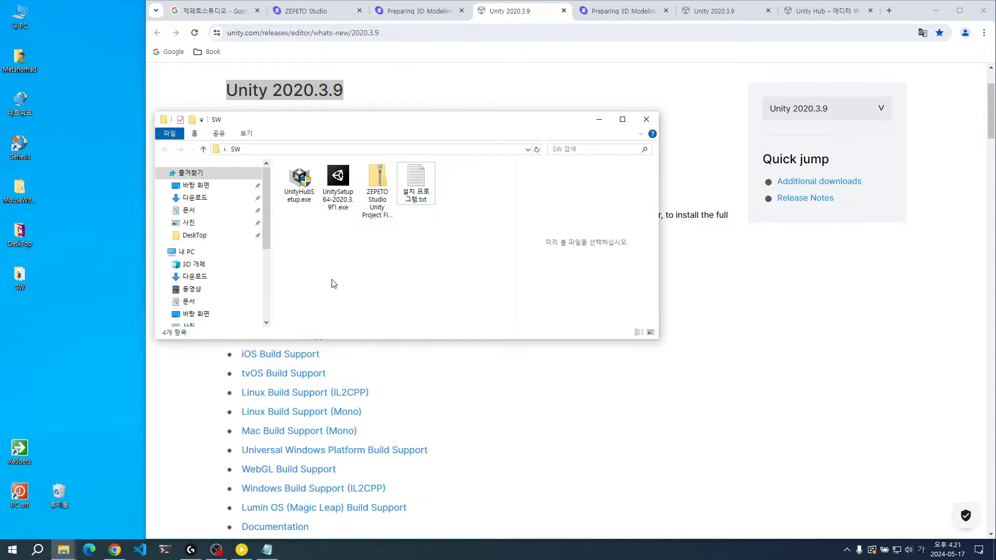
- Install Unity Hub from UnityHubSetup.exe in the SW folder, accepting the terms and default install location, and launch it
{"action": "double_click", "coordinate": [302, 182]}
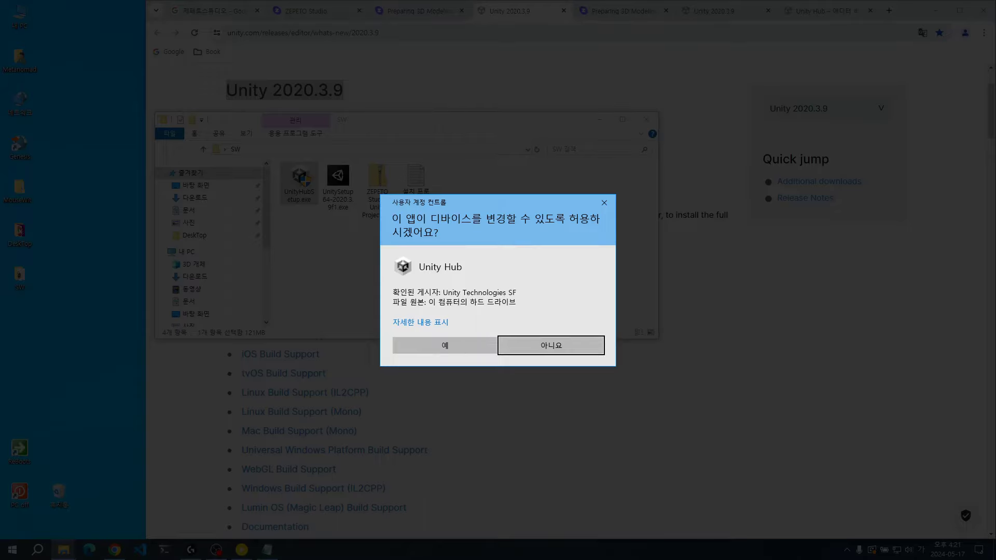
{"action": "left_click", "coordinate": [446, 347]}
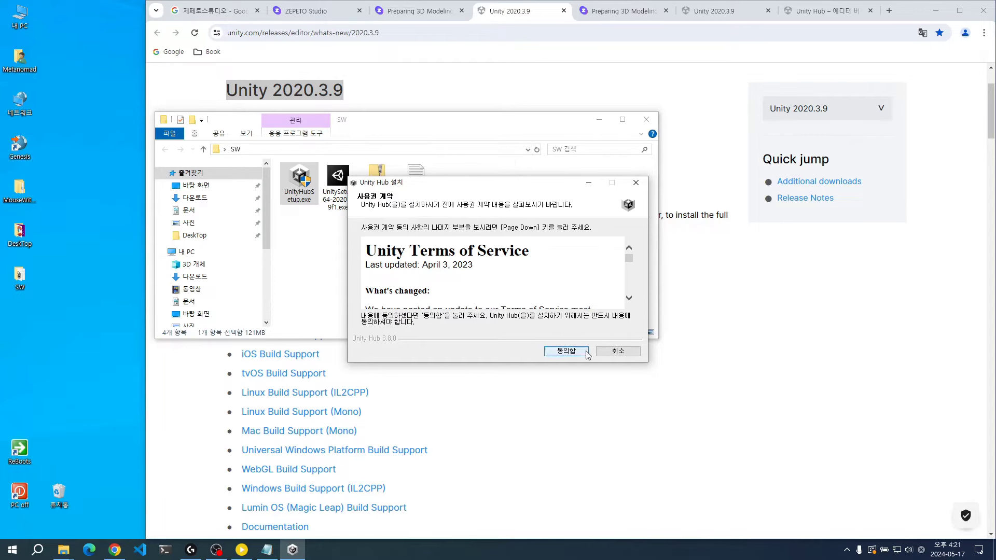
{"action": "left_click", "coordinate": [567, 352]}
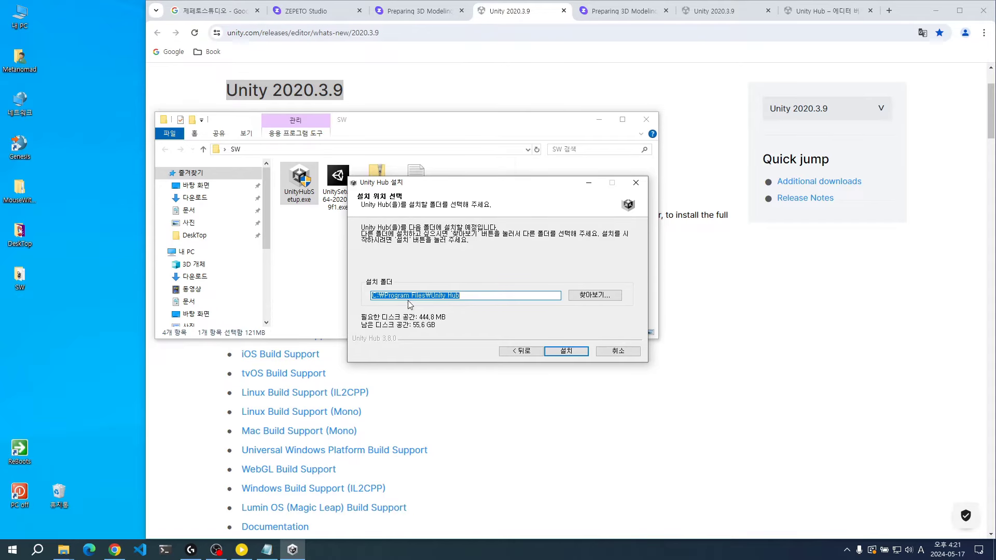
{"action": "left_click", "coordinate": [580, 358]}
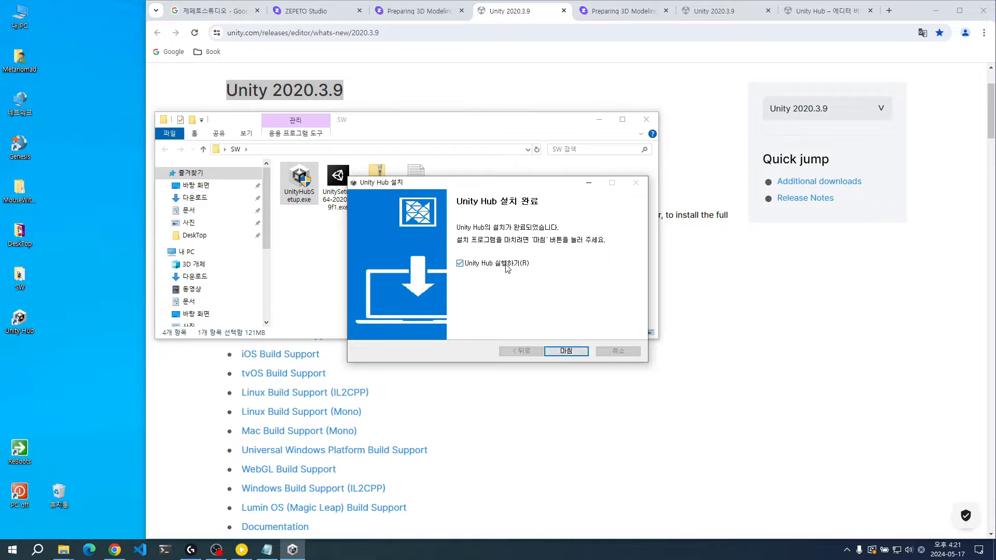
{"action": "left_click", "coordinate": [569, 353]}
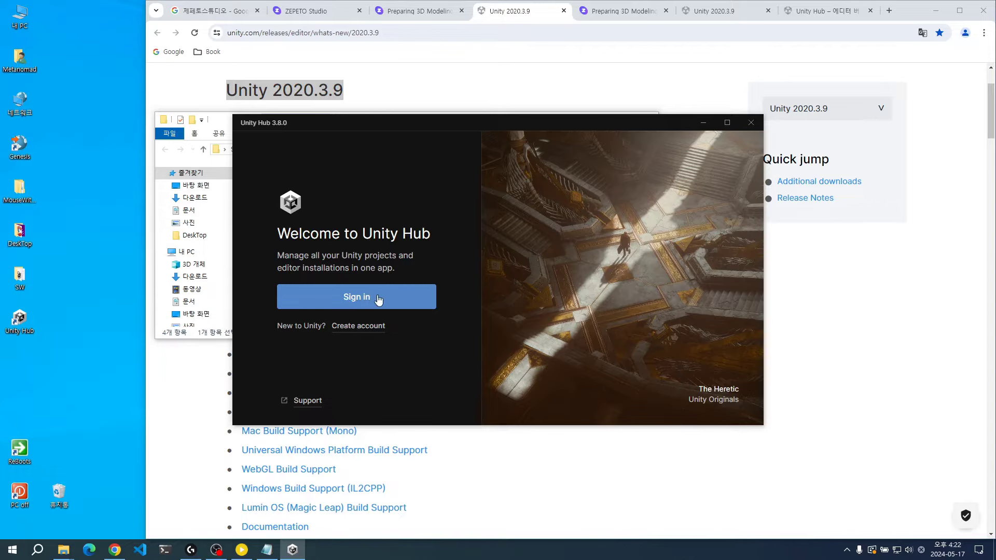
- Open the Unity ID registration form from Unity Hub and examine its email, password, username and full name fields
{"action": "left_click", "coordinate": [365, 326]}
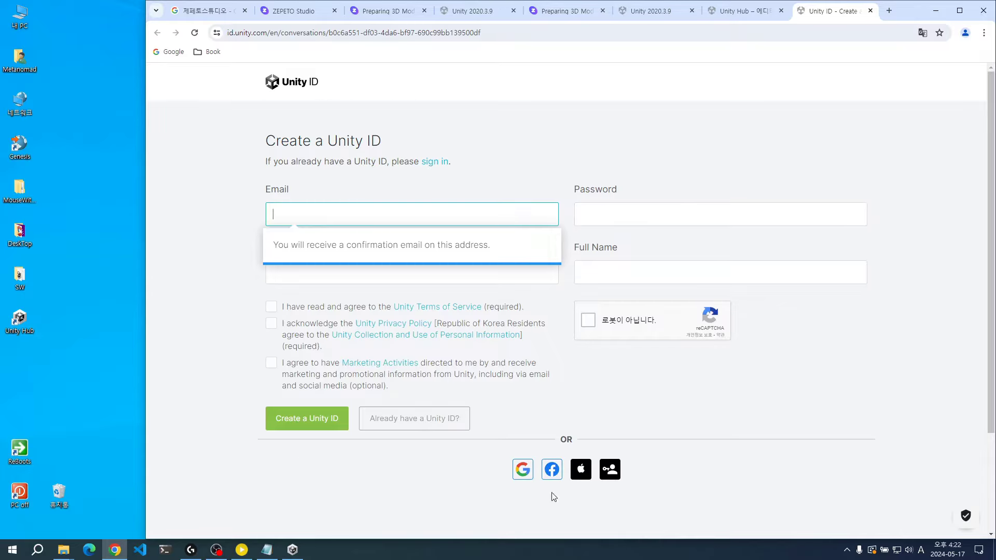
{"action": "left_click", "coordinate": [371, 216]}
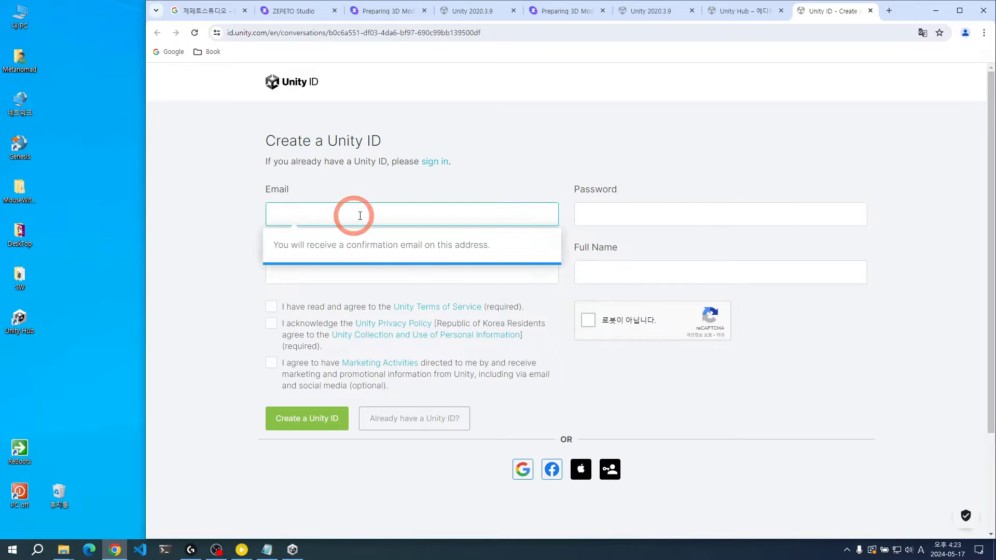
{"action": "left_click", "coordinate": [603, 213]}
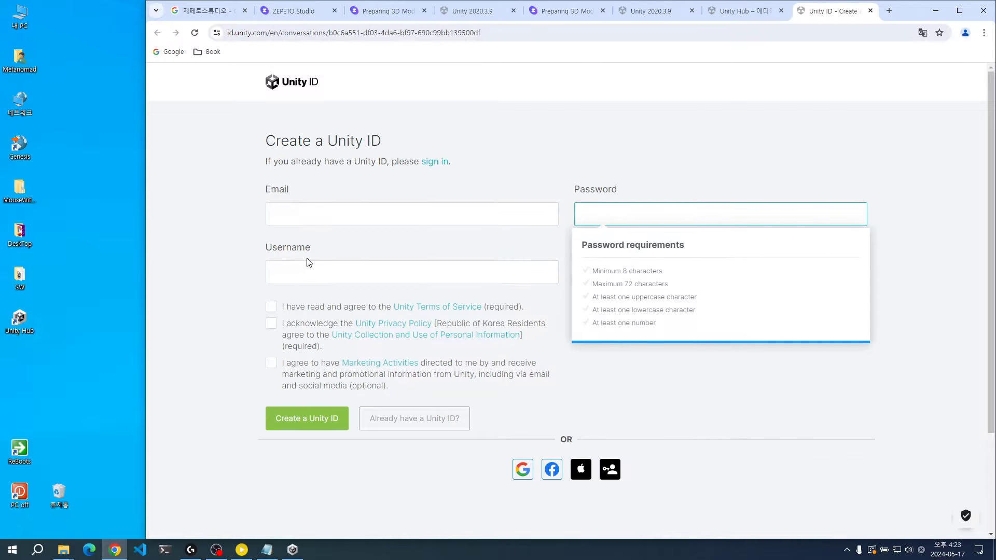
{"action": "left_click", "coordinate": [330, 273]}
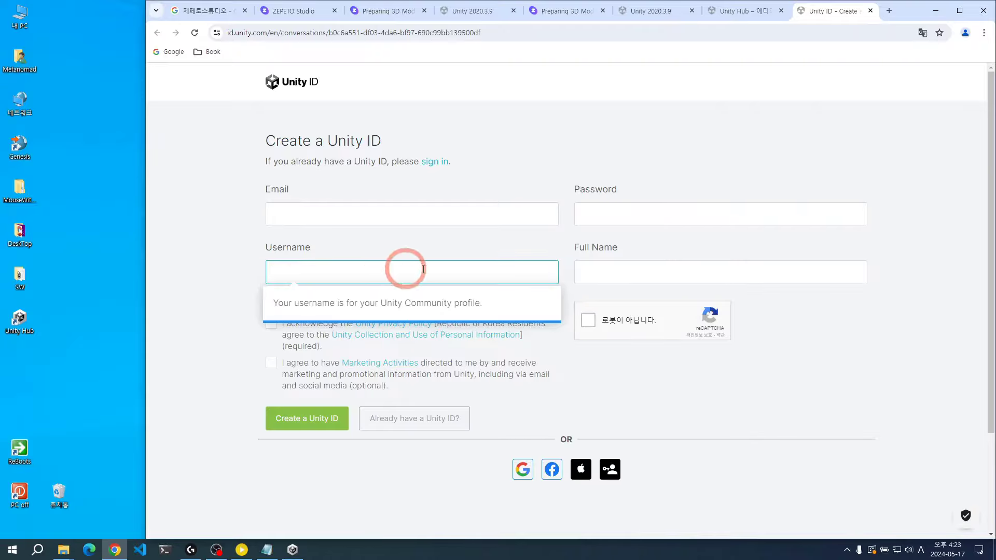
{"action": "left_click", "coordinate": [630, 275]}
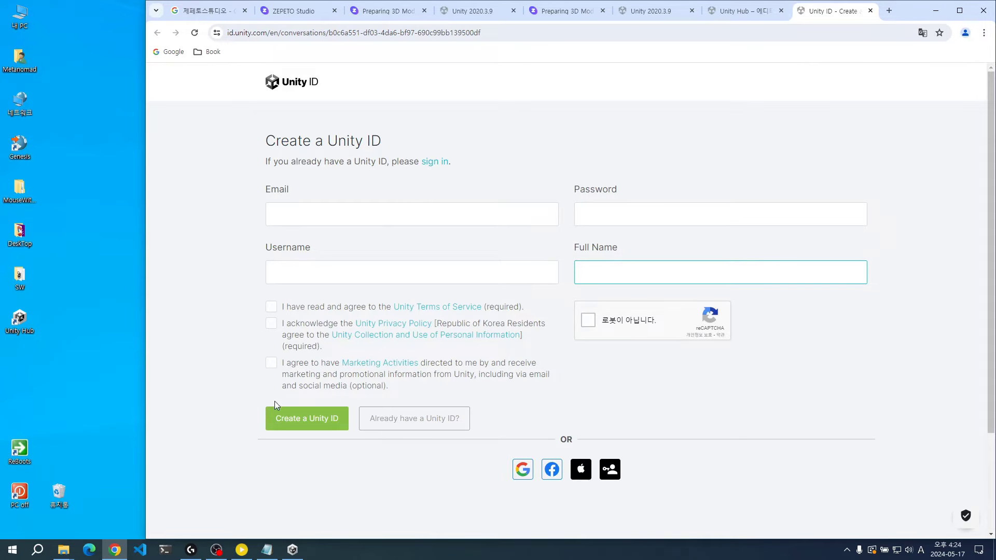
- Return to Unity Hub, sign in with the Unity account and dismiss the welcome introduction
{"action": "left_click", "coordinate": [292, 551]}
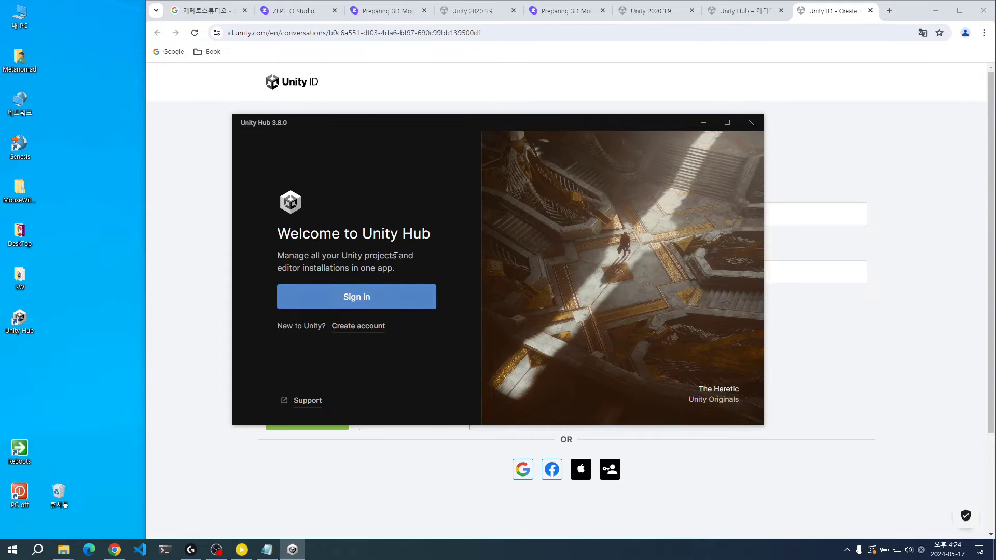
{"action": "left_click", "coordinate": [355, 300]}
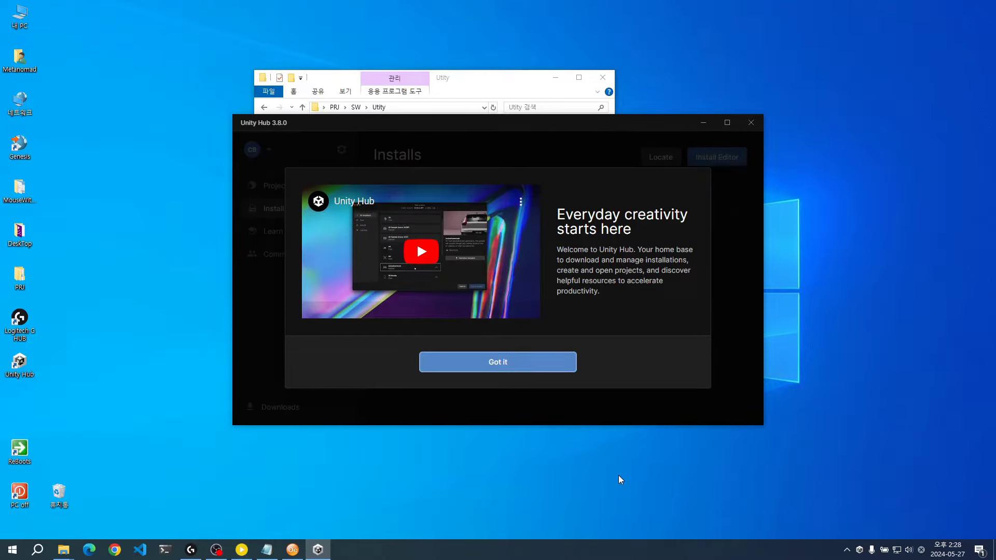
{"action": "left_click", "coordinate": [538, 367]}
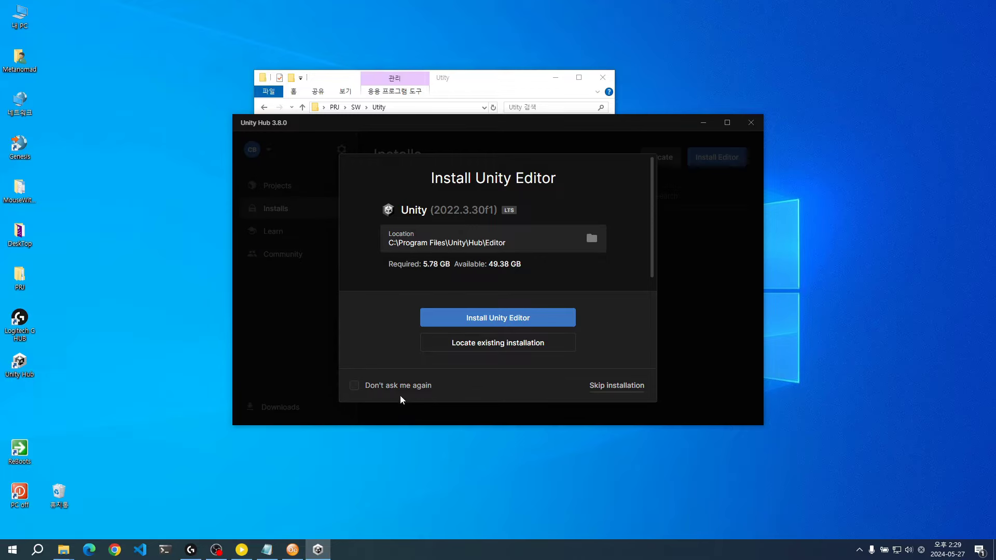
- Skip the Unity 2022.3.30f1 editor installation with "Don't ask me again" enabled, and agree to the Unity Personal license
{"action": "left_click", "coordinate": [355, 389]}
{"action": "left_click", "coordinate": [617, 386]}
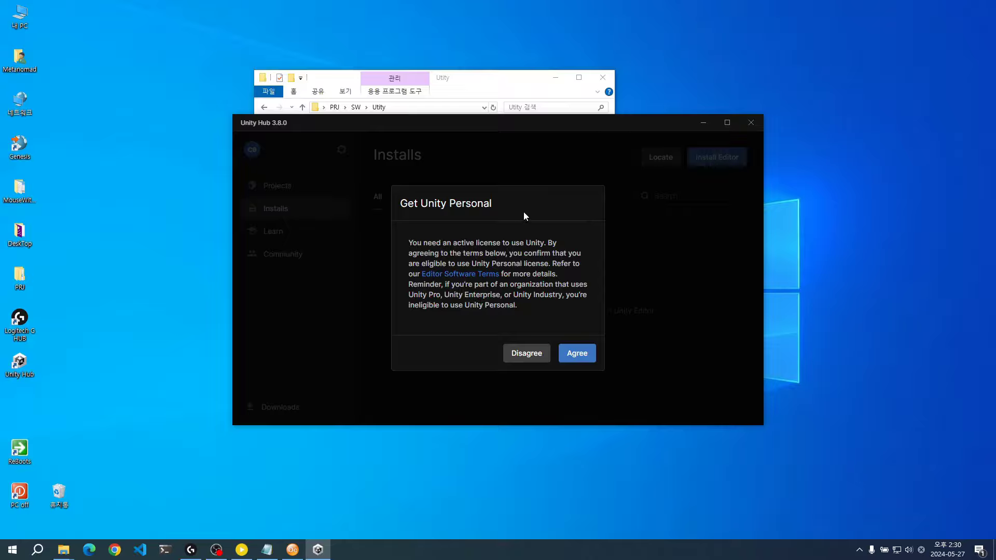
{"action": "left_click", "coordinate": [580, 362]}
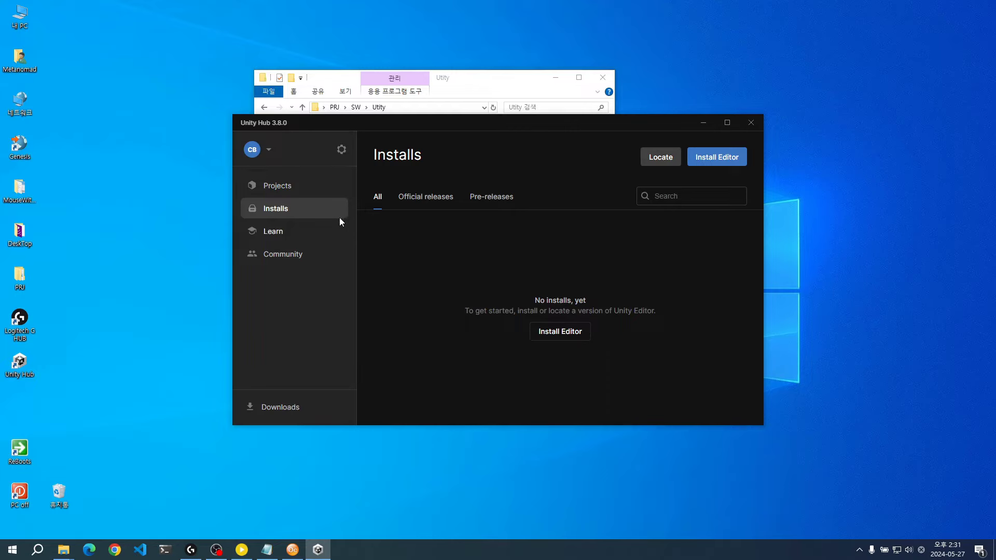
- Set Unity Hub's display language to 한국어 in the appearance preferences
{"action": "left_click", "coordinate": [342, 150]}
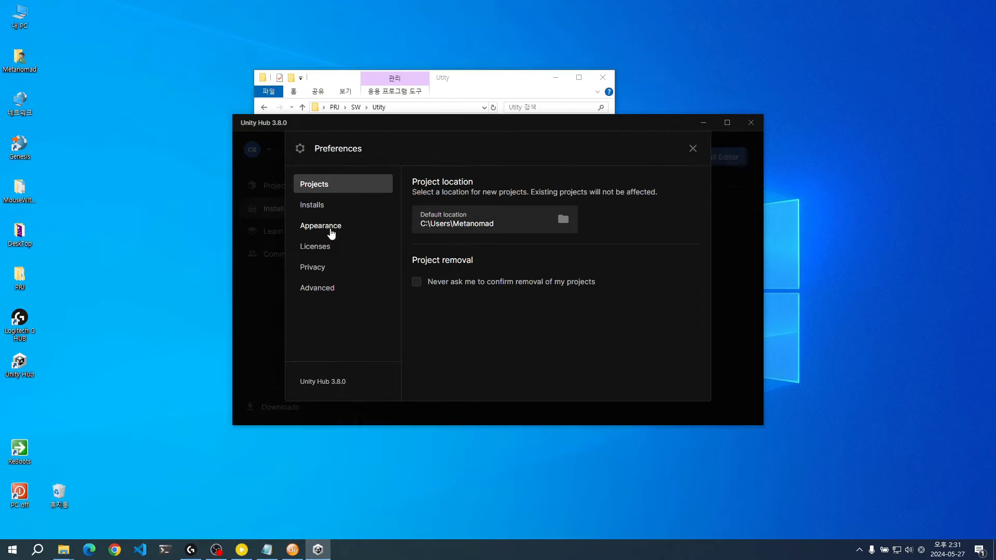
{"action": "left_click", "coordinate": [337, 228]}
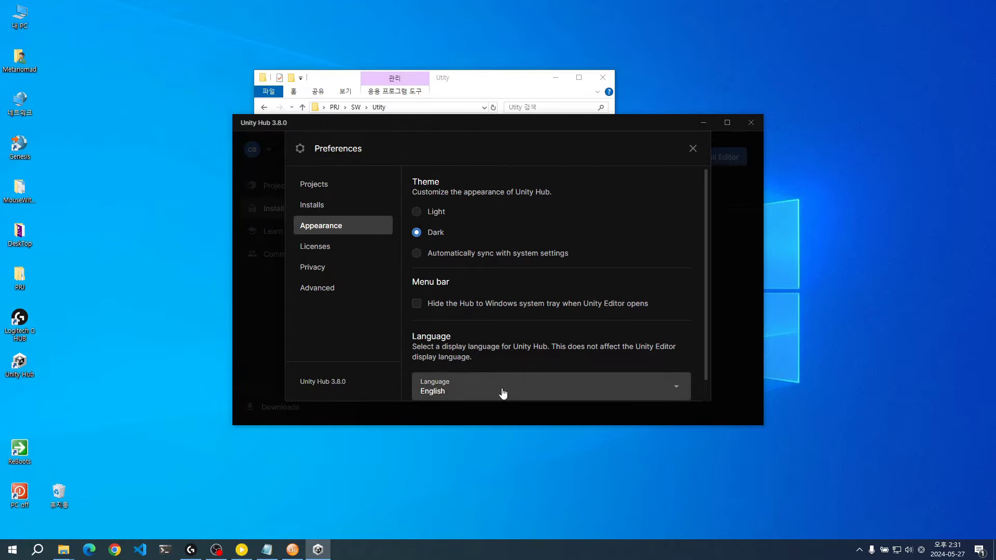
{"action": "left_click", "coordinate": [558, 390]}
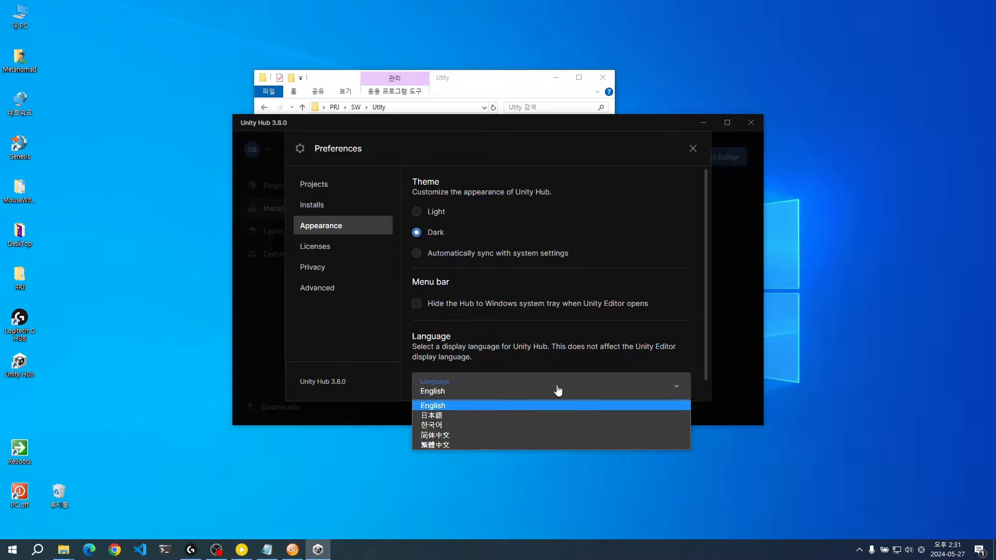
{"action": "left_click", "coordinate": [546, 424]}
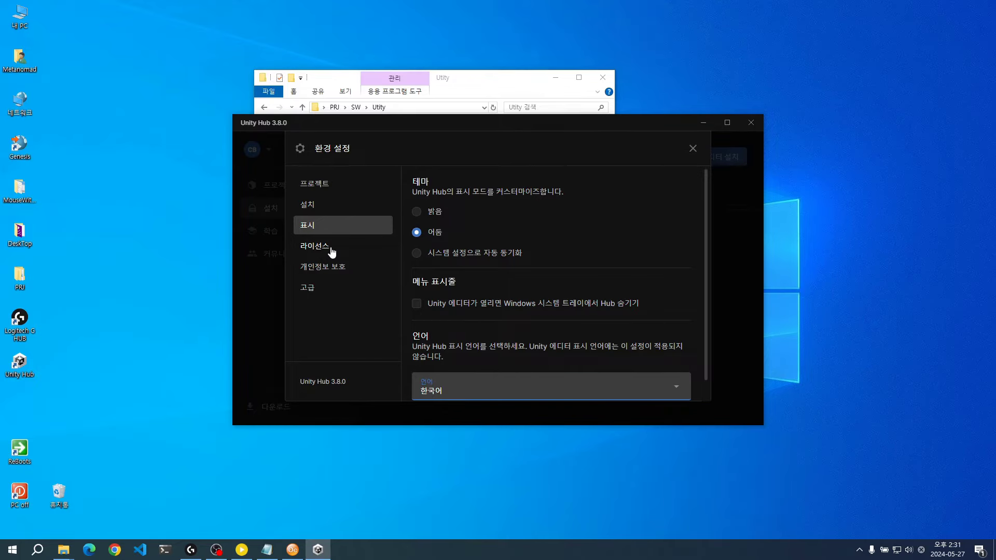
- Examine the license preferences and the free Personal license agreement, dismissing it without accepting, and close the preferences
{"action": "left_click", "coordinate": [325, 252]}
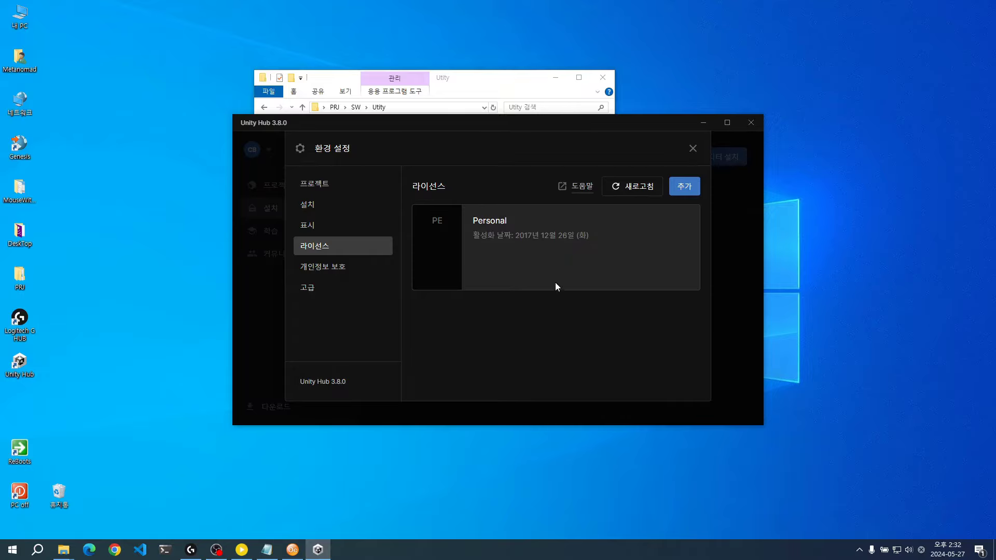
{"action": "left_click", "coordinate": [685, 192]}
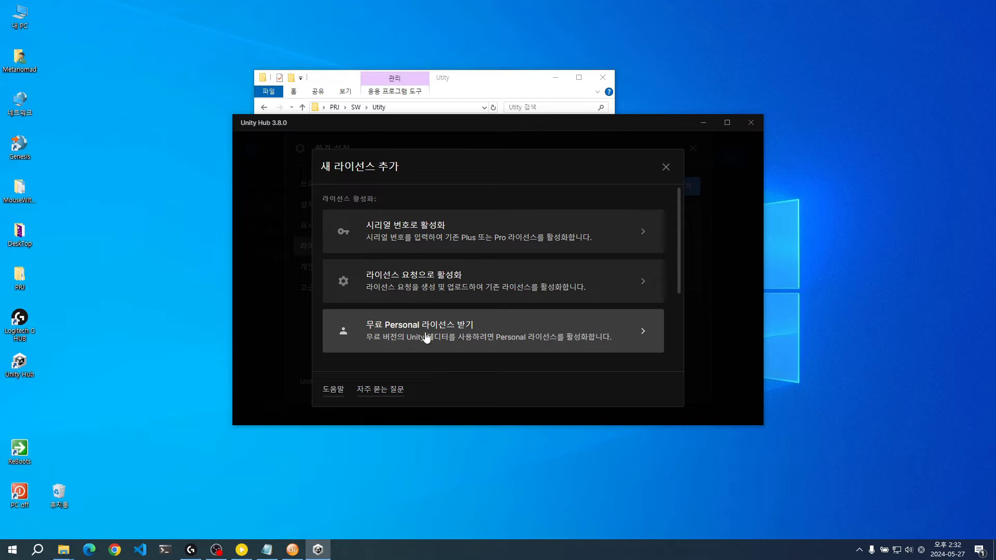
{"action": "left_click", "coordinate": [483, 336]}
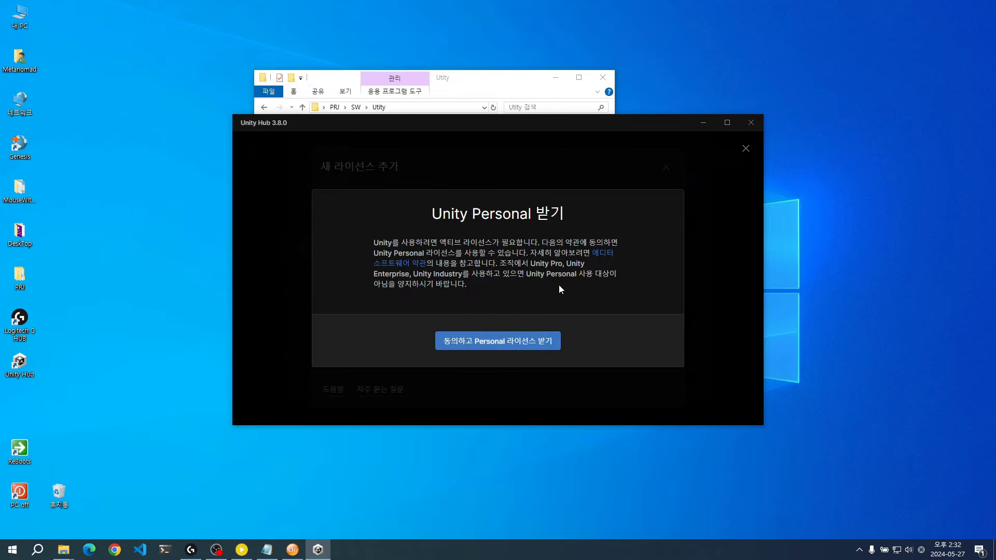
{"action": "left_click", "coordinate": [746, 149]}
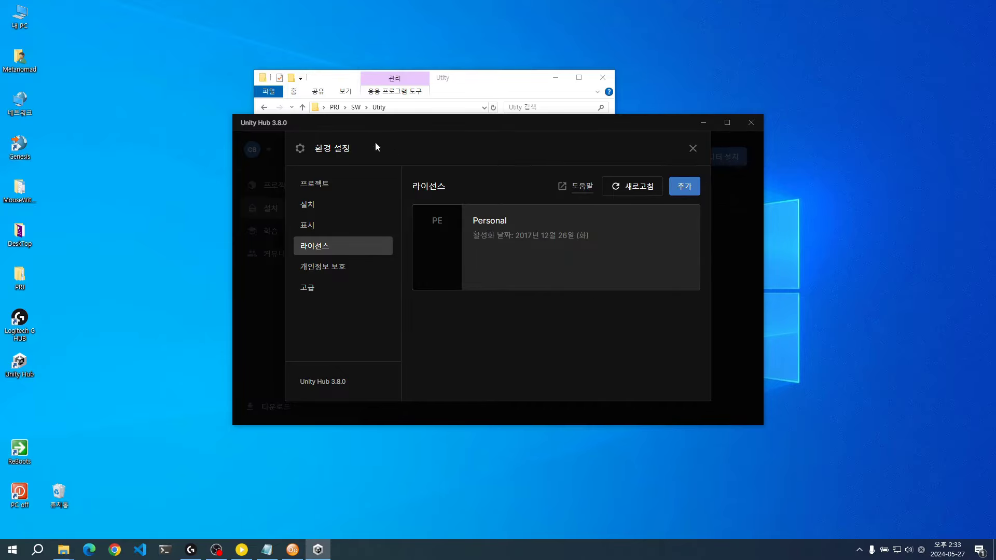
{"action": "left_click", "coordinate": [693, 149]}
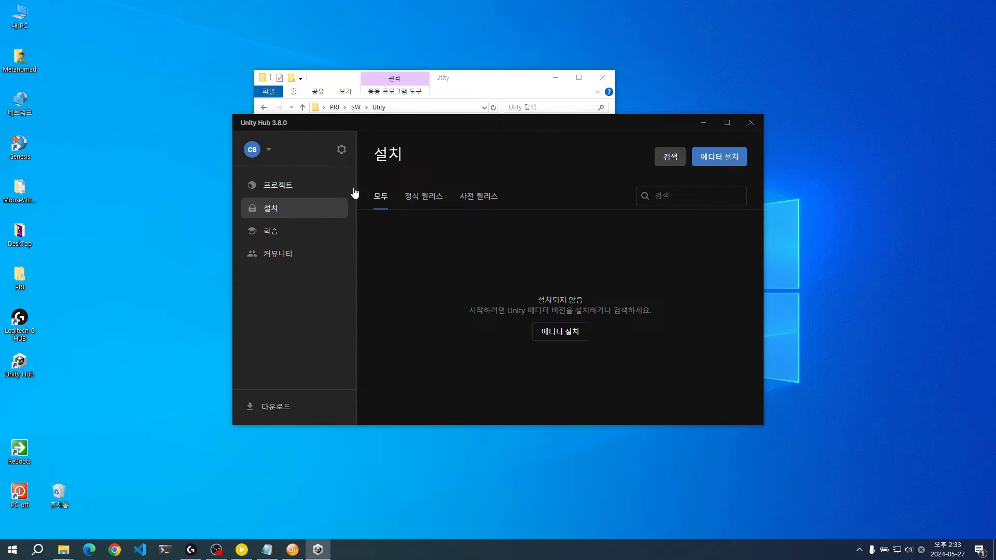
- Switch to the Utity folder in File Explorer, launch the Unity 2020.3.9f1 installer and allow it to make changes to the device
{"action": "left_click", "coordinate": [515, 82]}
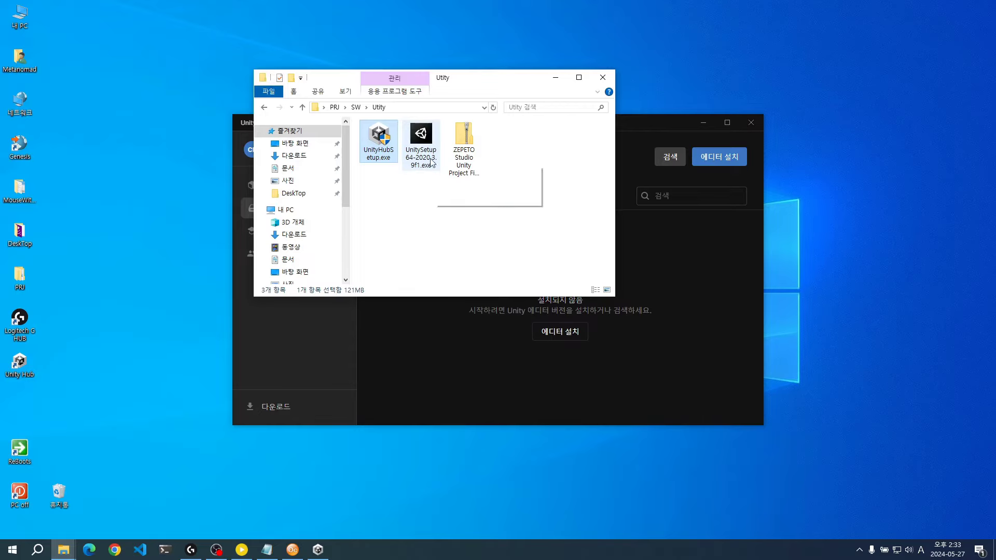
{"action": "mouse_move", "coordinate": [420, 156]}
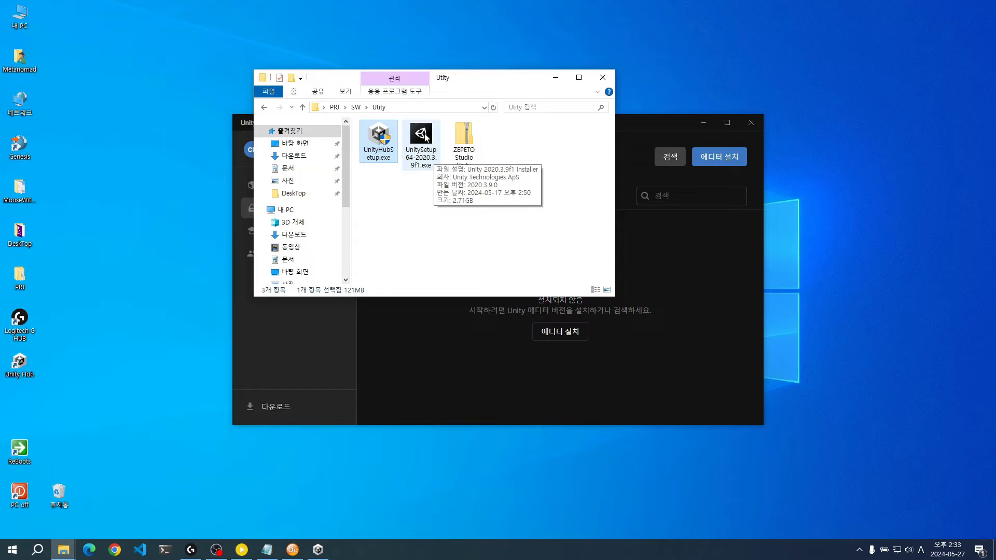
{"action": "left_click", "coordinate": [630, 126]}
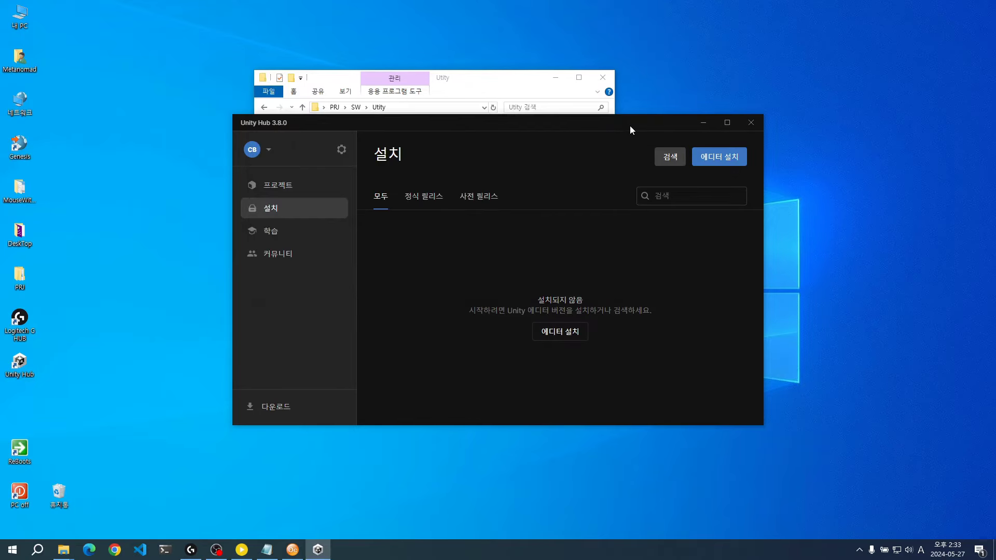
{"action": "left_click", "coordinate": [682, 156]}
{"action": "left_click", "coordinate": [500, 97]}
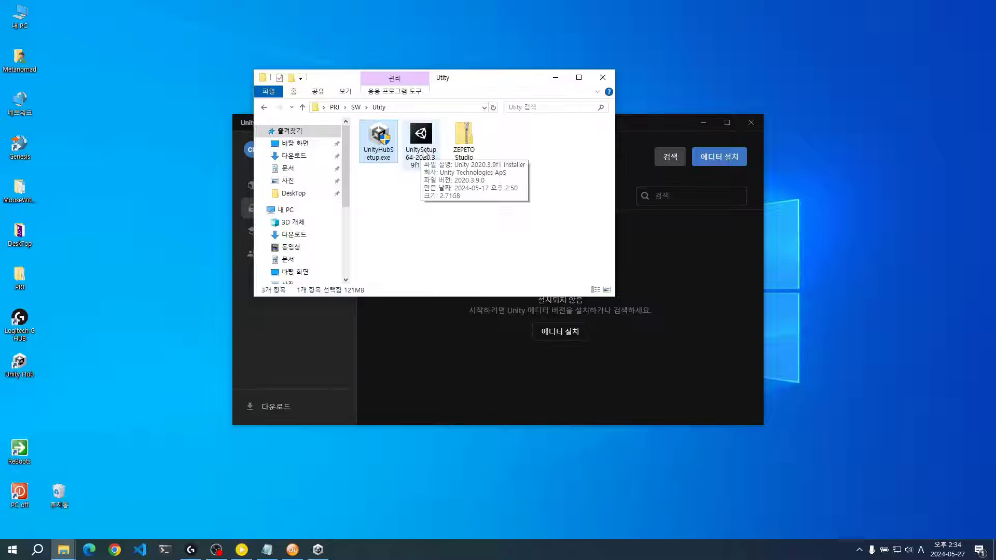
{"action": "double_click", "coordinate": [424, 154]}
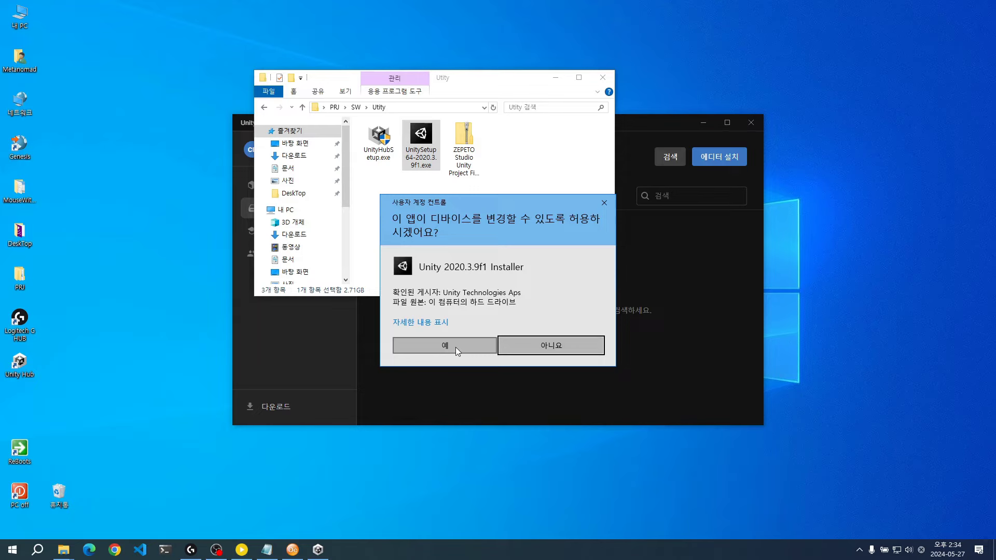
{"action": "left_click", "coordinate": [455, 347]}
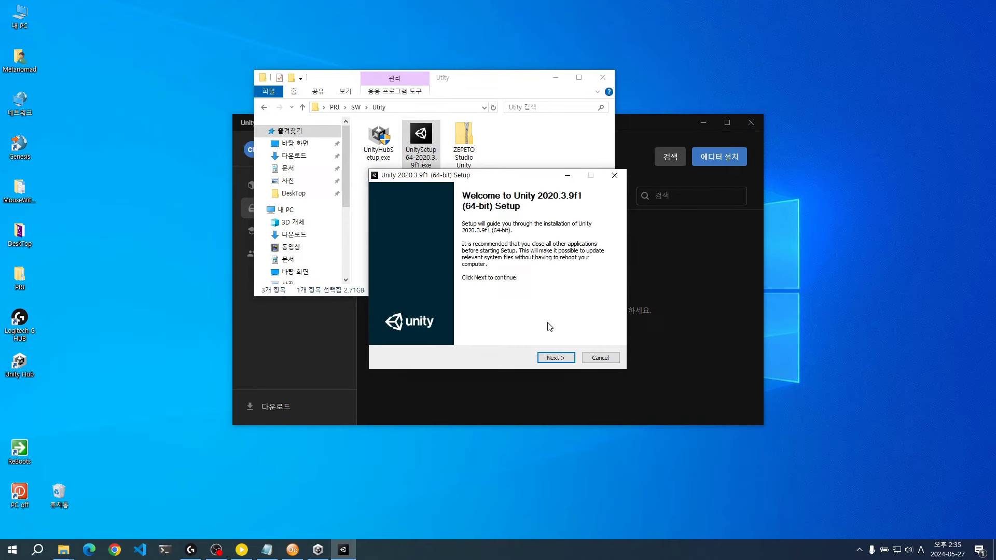
- Accept the license agreement, install the Unity component of 2020.3.9f1 into C:\Program Files\Unity, and finish the setup
{"action": "left_click", "coordinate": [564, 363]}
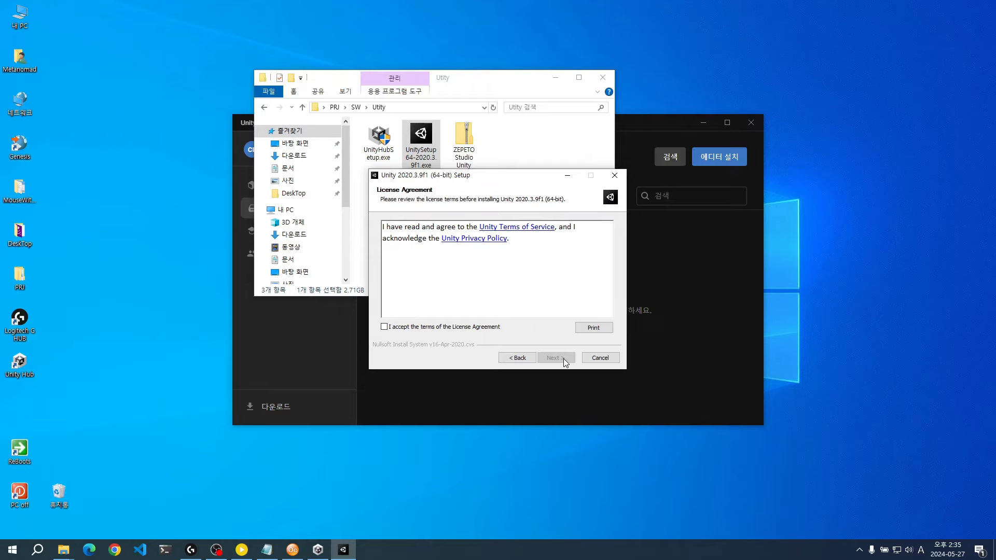
{"action": "left_click", "coordinate": [385, 327]}
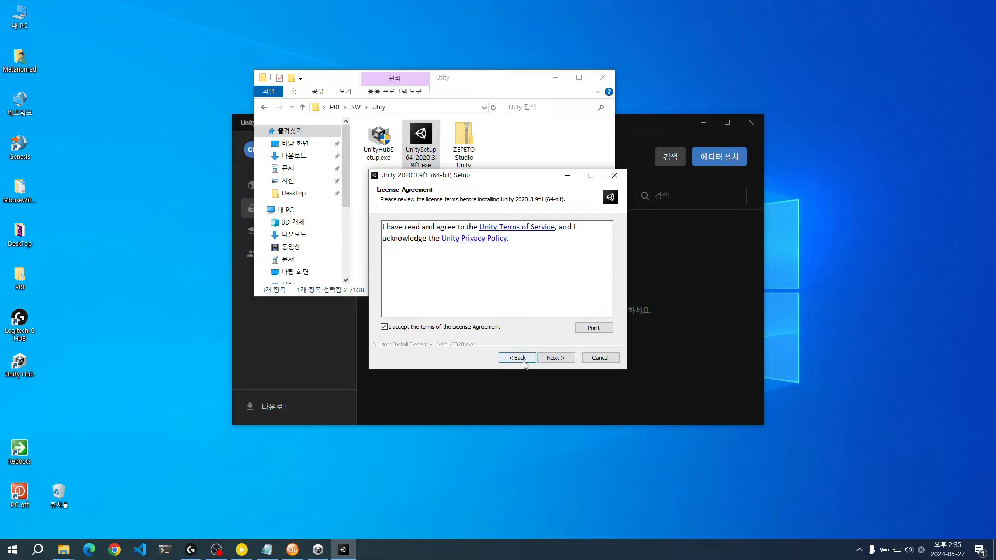
{"action": "left_click", "coordinate": [559, 363]}
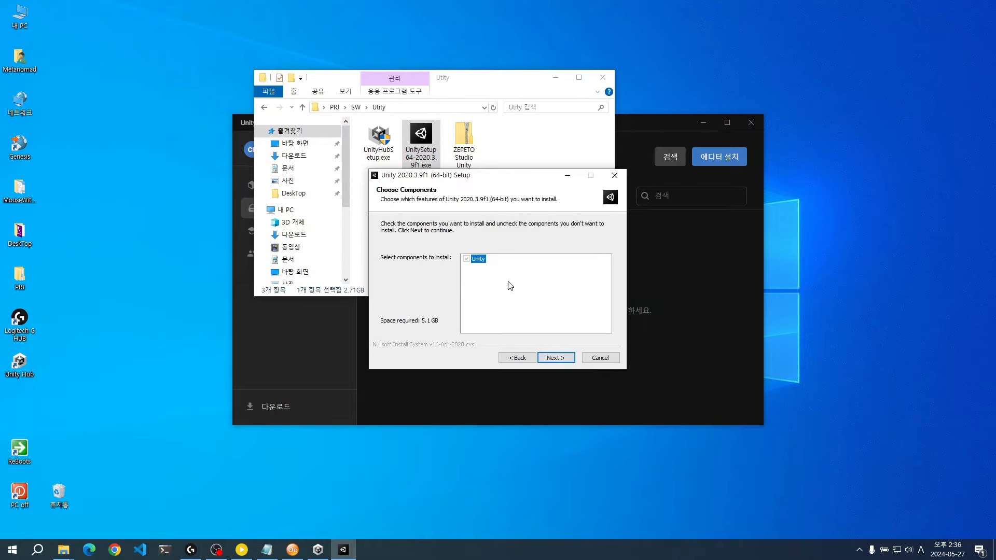
{"action": "left_click", "coordinate": [559, 363]}
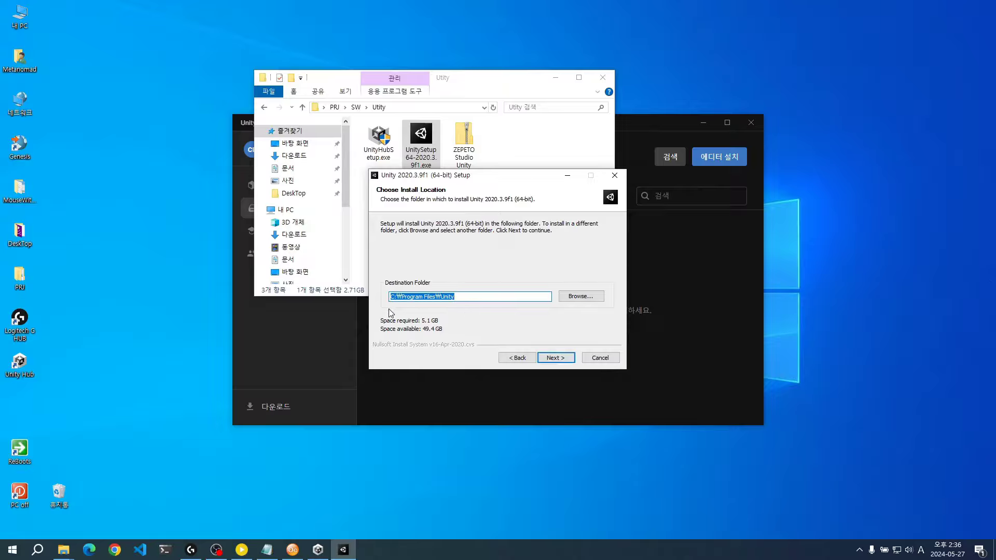
{"action": "left_click", "coordinate": [556, 358]}
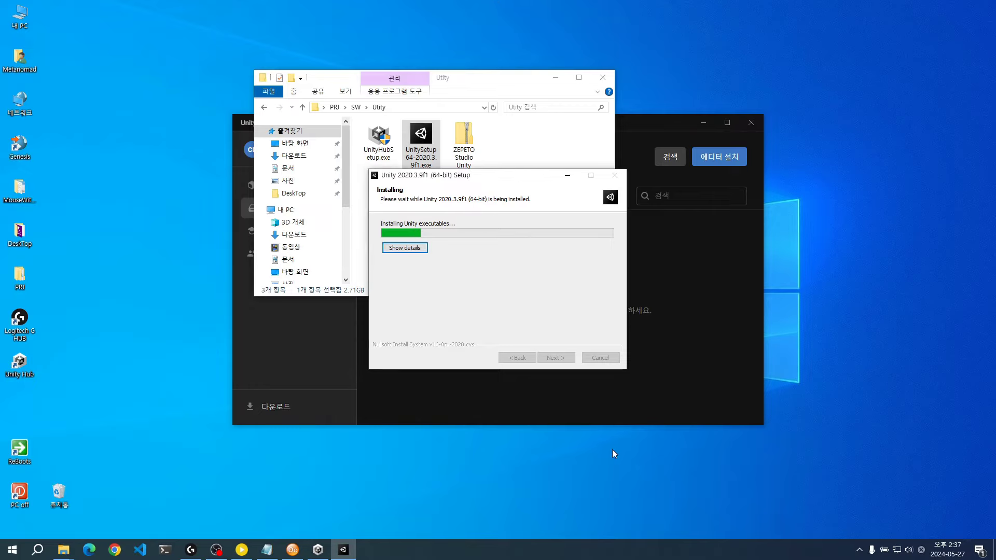
{"action": "left_click", "coordinate": [542, 184]}
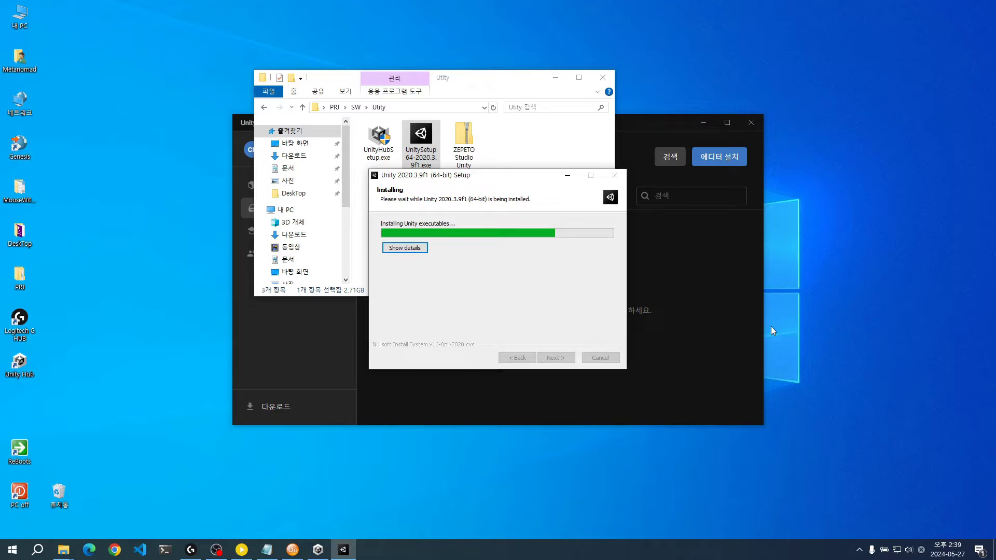
{"action": "left_click", "coordinate": [719, 499]}
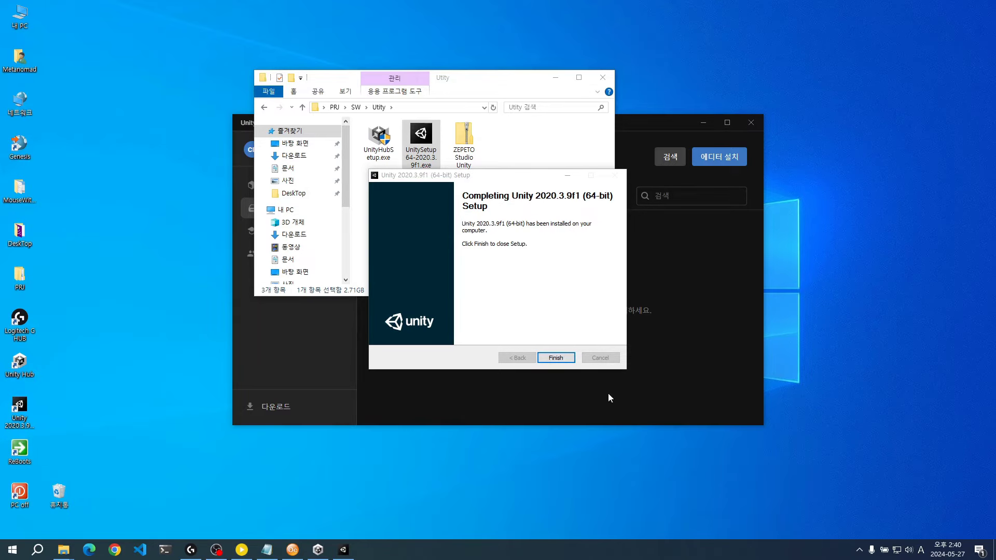
{"action": "left_click", "coordinate": [556, 357]}
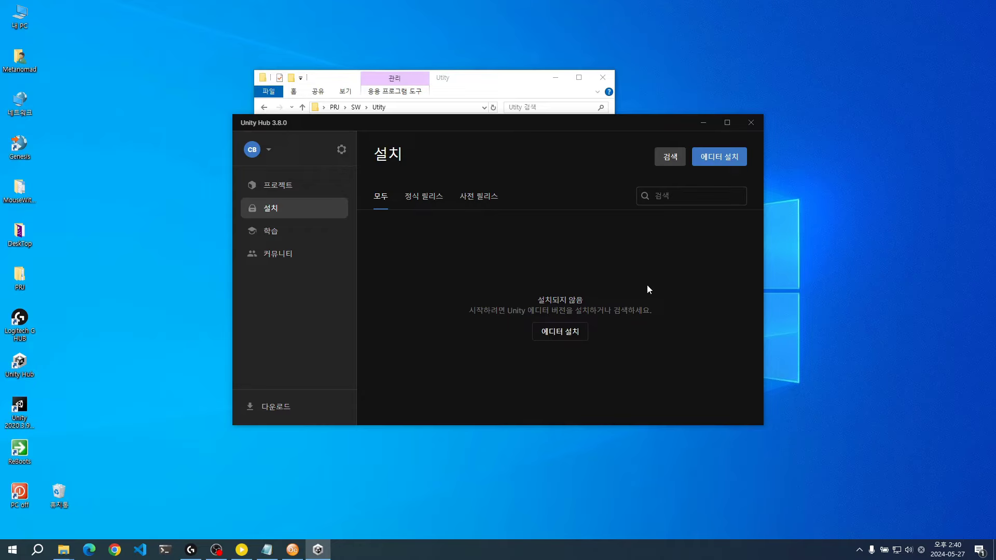
- Locate the installed editor at C:\Program Files\Unity\Editor\Unity.exe and add it to Unity Hub's installs
{"action": "left_click", "coordinate": [668, 161]}
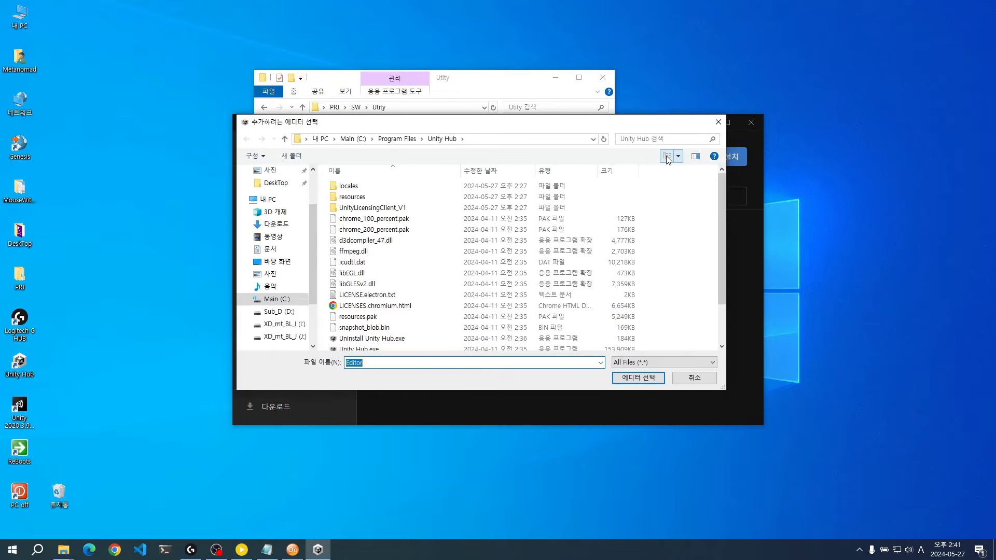
{"action": "left_click", "coordinate": [406, 144]}
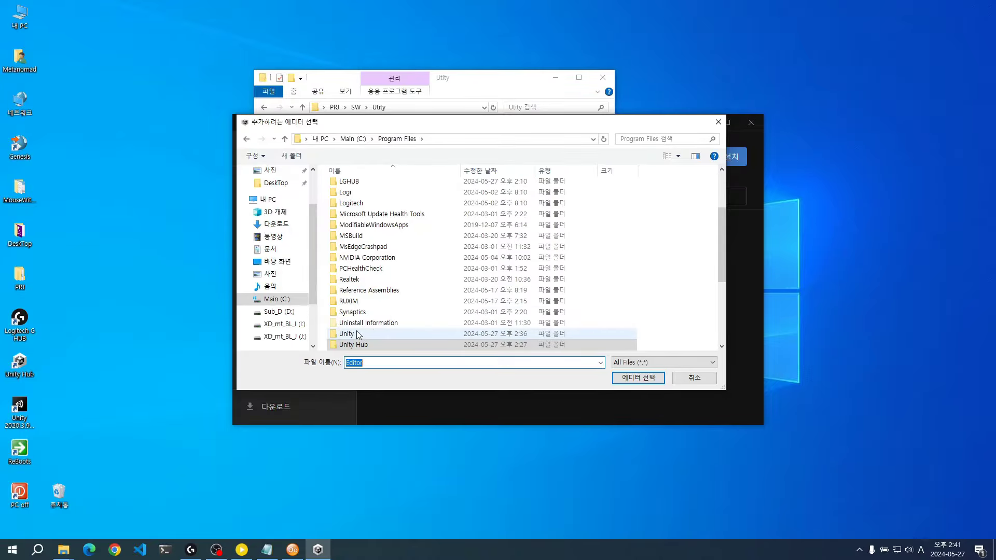
{"action": "scroll", "coordinate": [351, 334], "scroll_direction": "down", "scroll_amount": 3}
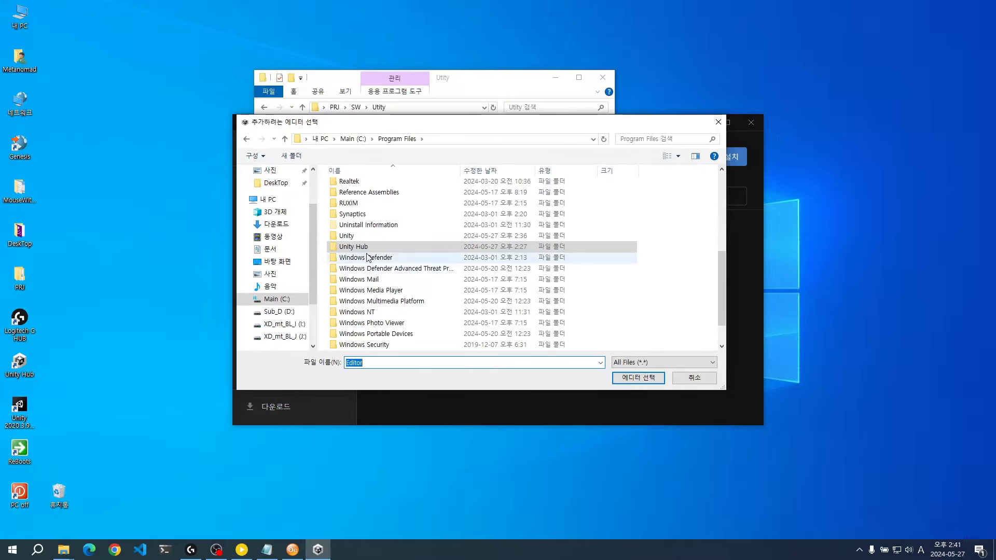
{"action": "left_click", "coordinate": [352, 237]}
{"action": "double_click", "coordinate": [351, 238]}
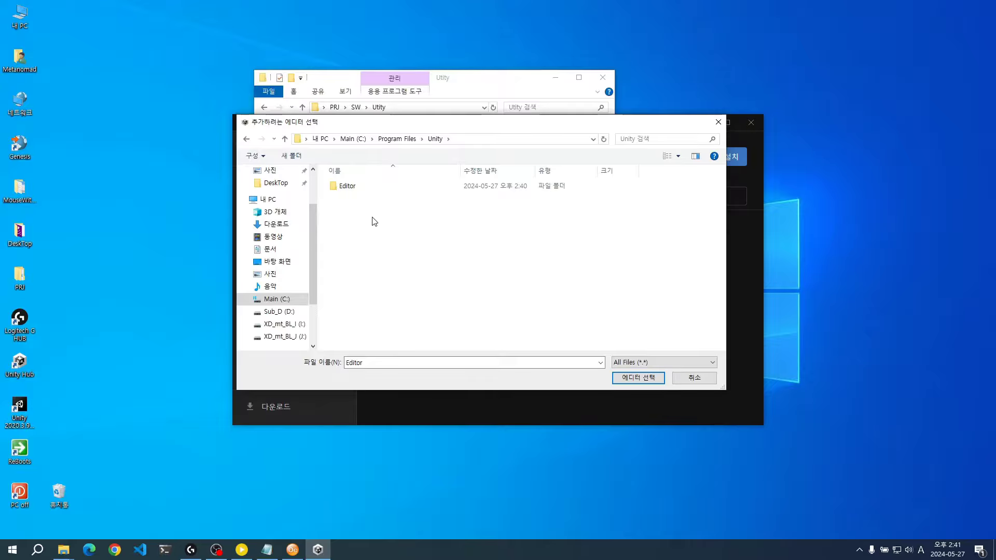
{"action": "double_click", "coordinate": [363, 191]}
{"action": "scroll", "coordinate": [389, 246], "scroll_direction": "down", "scroll_amount": 5}
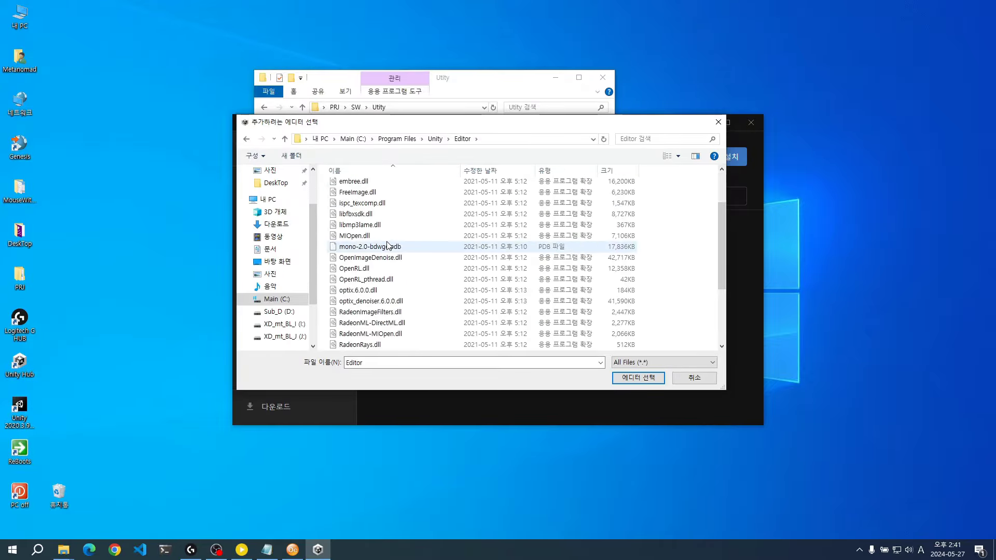
{"action": "left_click", "coordinate": [374, 324]}
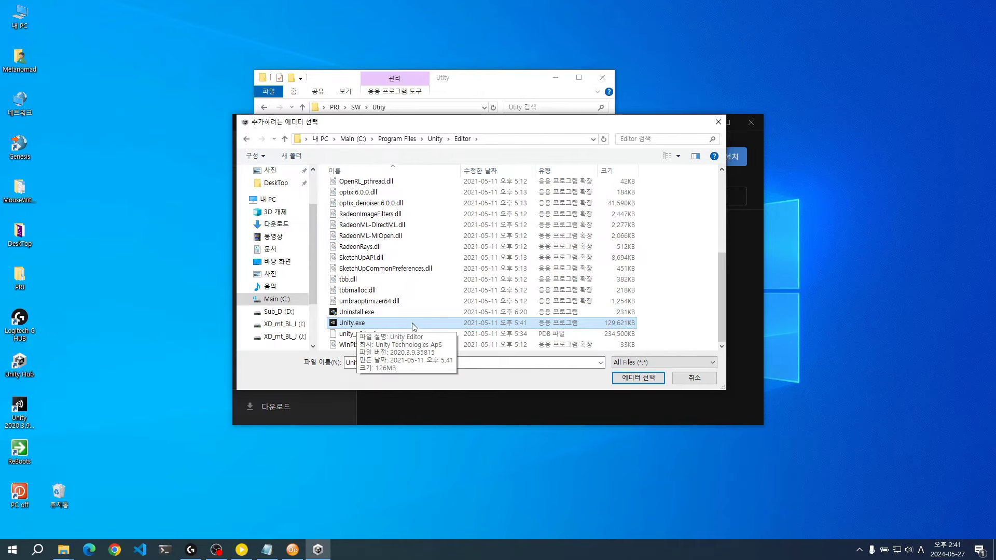
{"action": "left_click", "coordinate": [643, 379]}
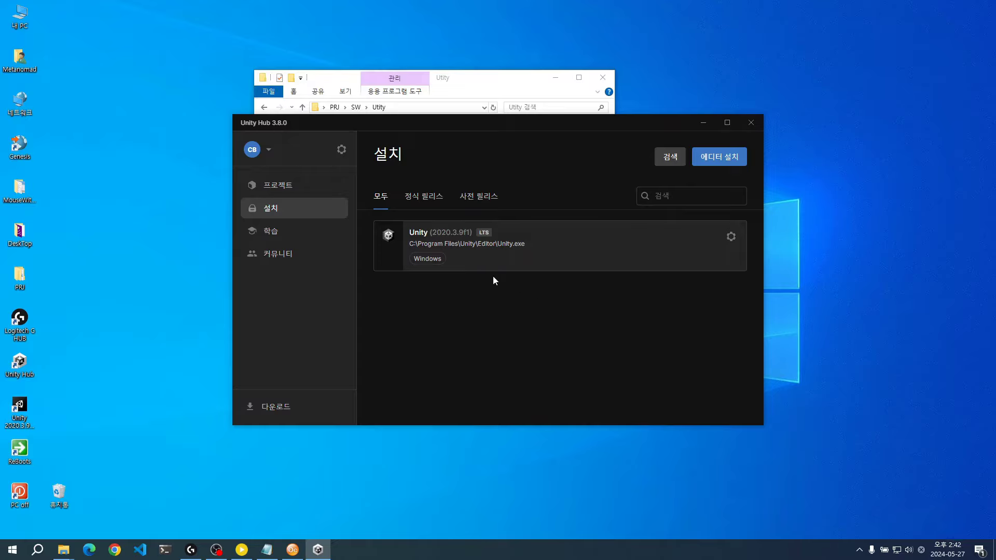
- Extract the ZEPETO Studio Unity Project File 3.2.12 archive into the Utity folder and close the extracted folder's window
{"action": "left_click", "coordinate": [501, 80]}
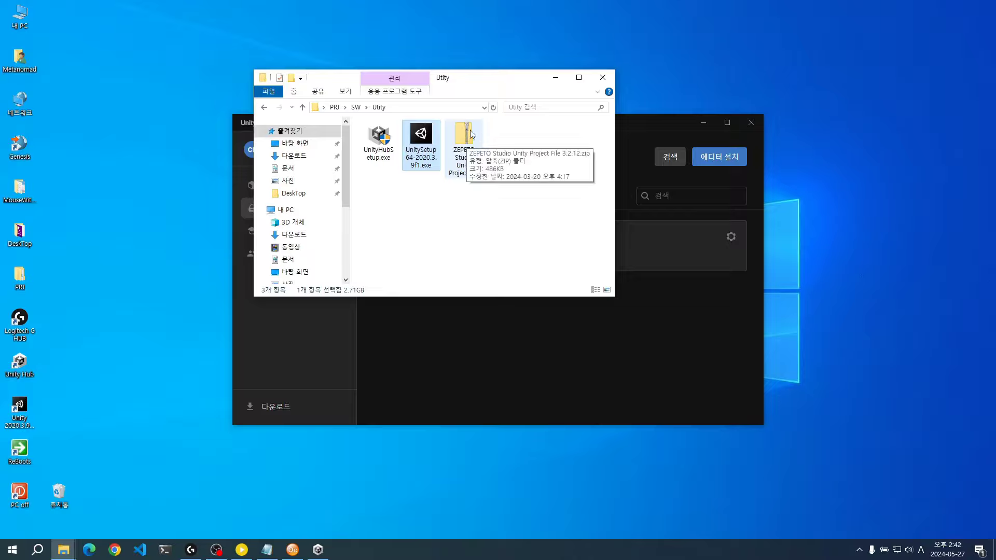
{"action": "left_click", "coordinate": [469, 147]}
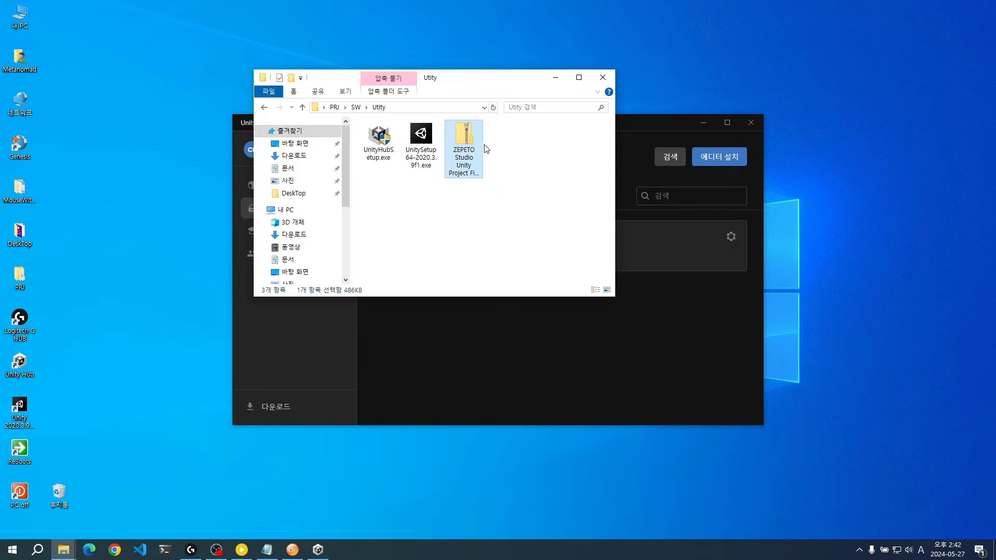
{"action": "left_click", "coordinate": [393, 97]}
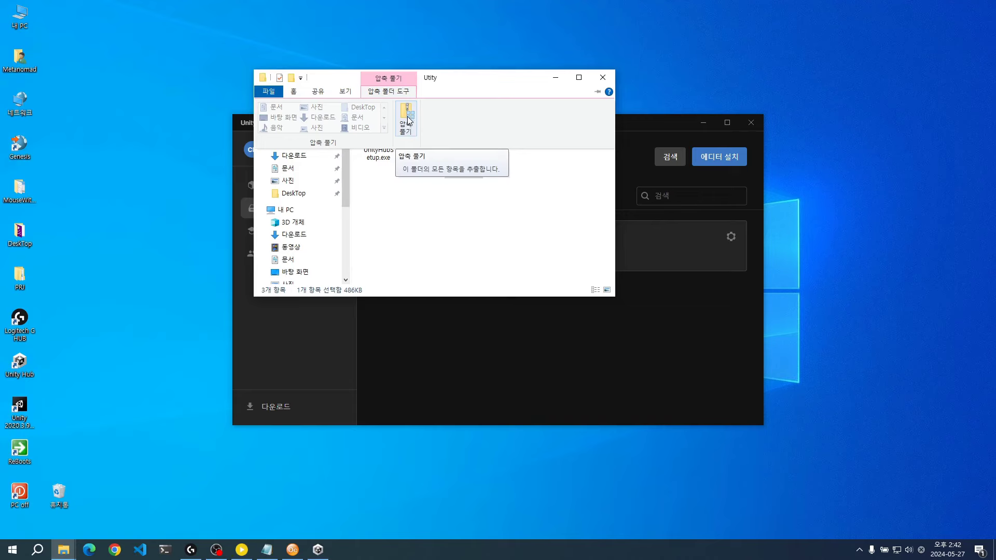
{"action": "left_click", "coordinate": [407, 121]}
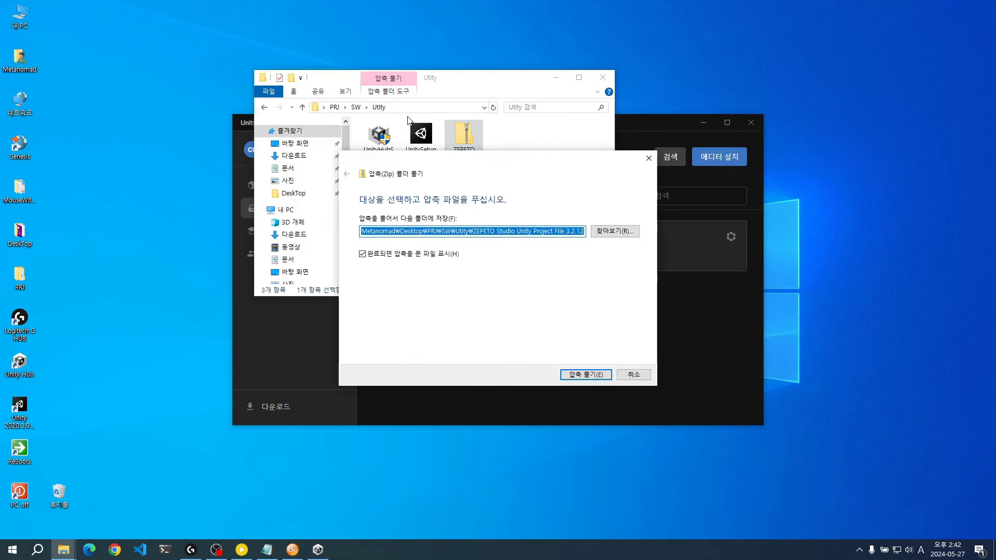
{"action": "left_click", "coordinate": [581, 374]}
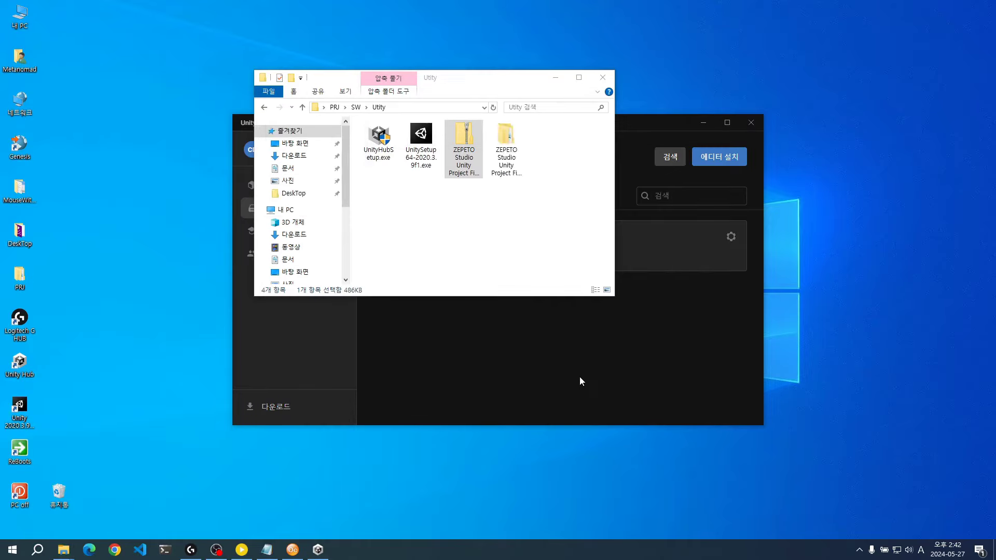
{"action": "left_click_drag", "start_coordinate": [484, 96], "coordinate": [600, 230]}
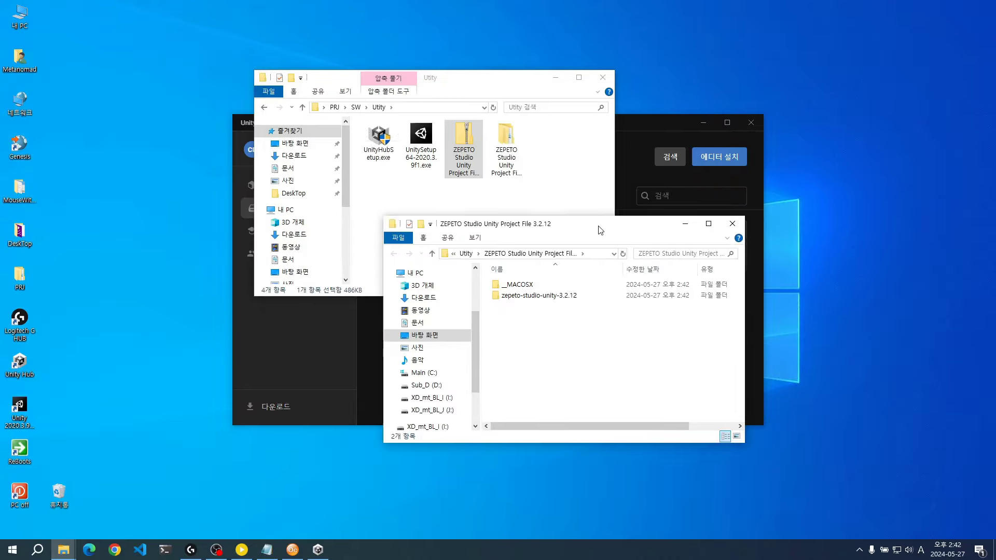
{"action": "left_click", "coordinate": [732, 224]}
- Move the extracted ZEPETO Studio Unity Project File 3.2.12 folder from Utity to the root of the Main (C:) drive and close the folder window
{"action": "left_click", "coordinate": [507, 135]}
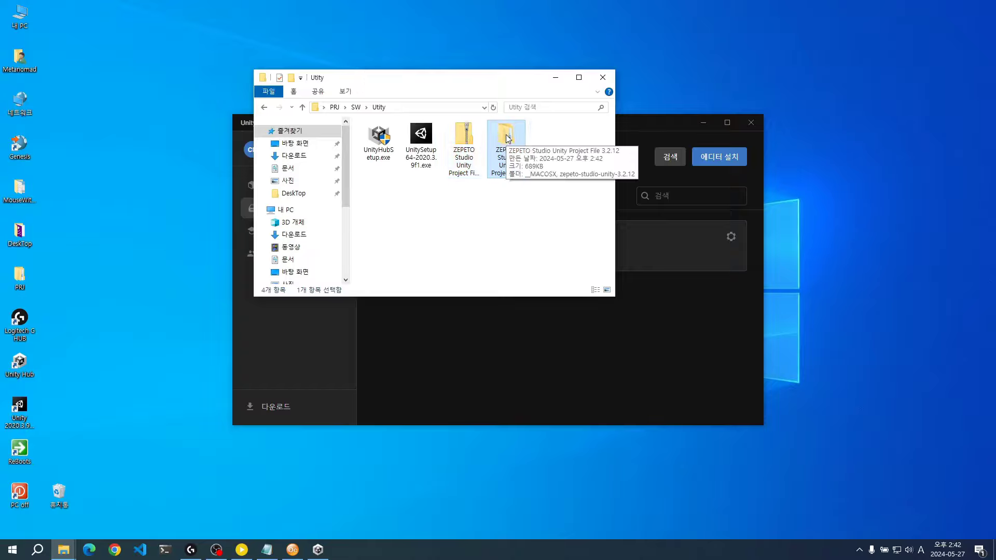
{"action": "right_click", "coordinate": [507, 137]}
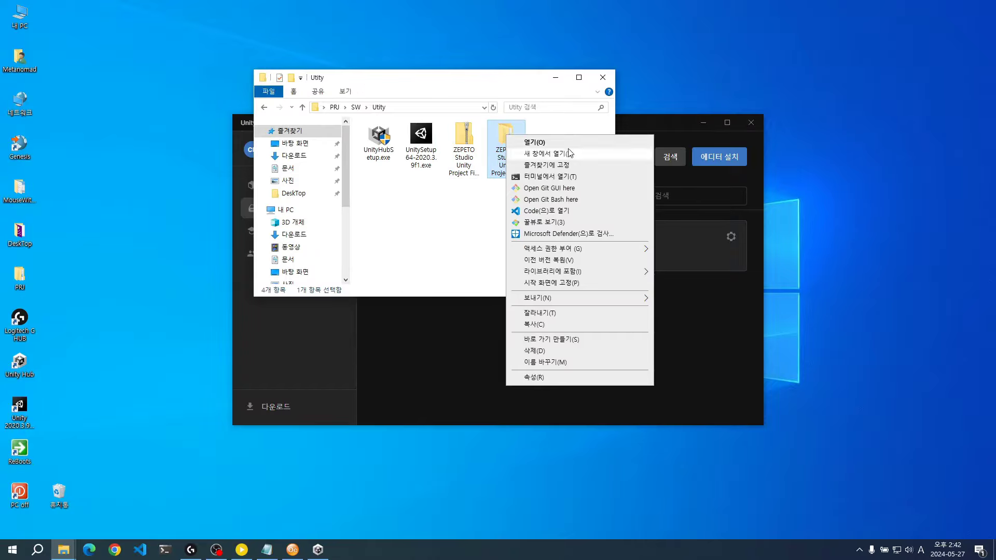
{"action": "left_click", "coordinate": [550, 314]}
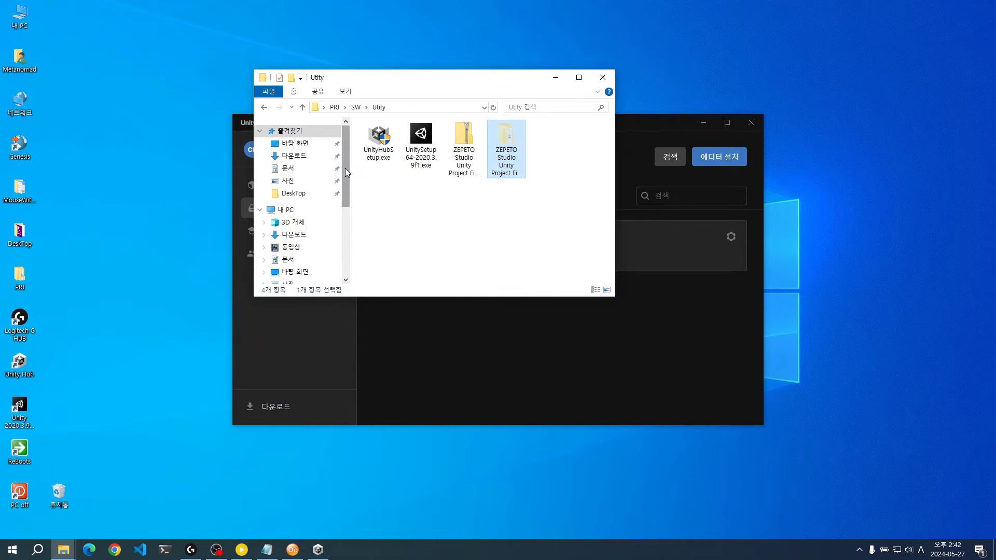
{"action": "scroll", "coordinate": [345, 171], "scroll_direction": "down", "scroll_amount": 1}
{"action": "scroll", "coordinate": [345, 177], "scroll_direction": "down", "scroll_amount": 2}
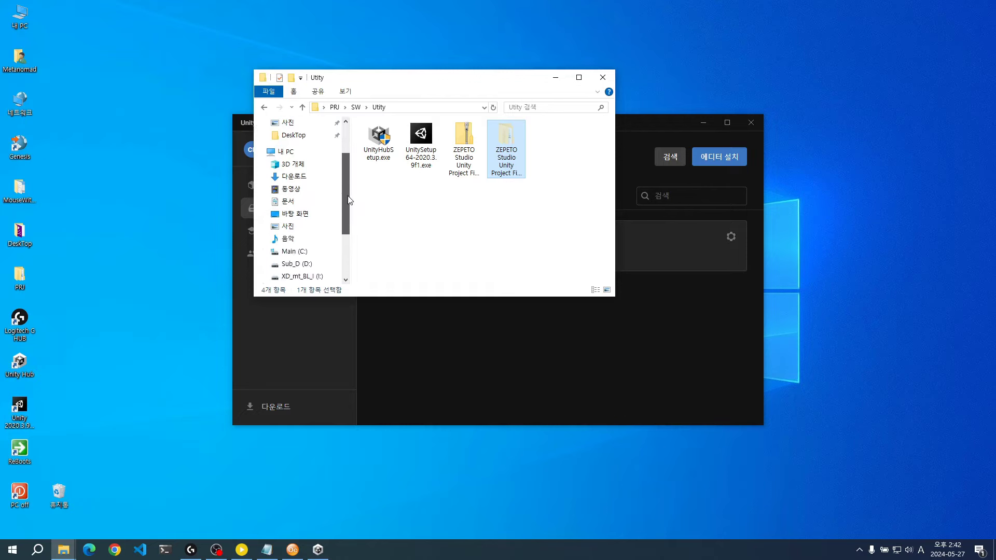
{"action": "left_click", "coordinate": [293, 253]}
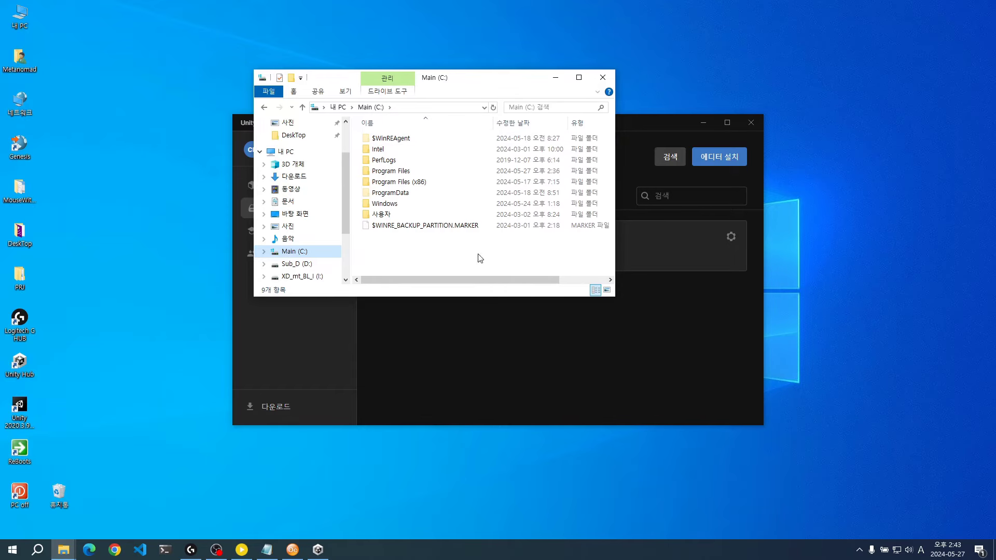
{"action": "right_click", "coordinate": [429, 252]}
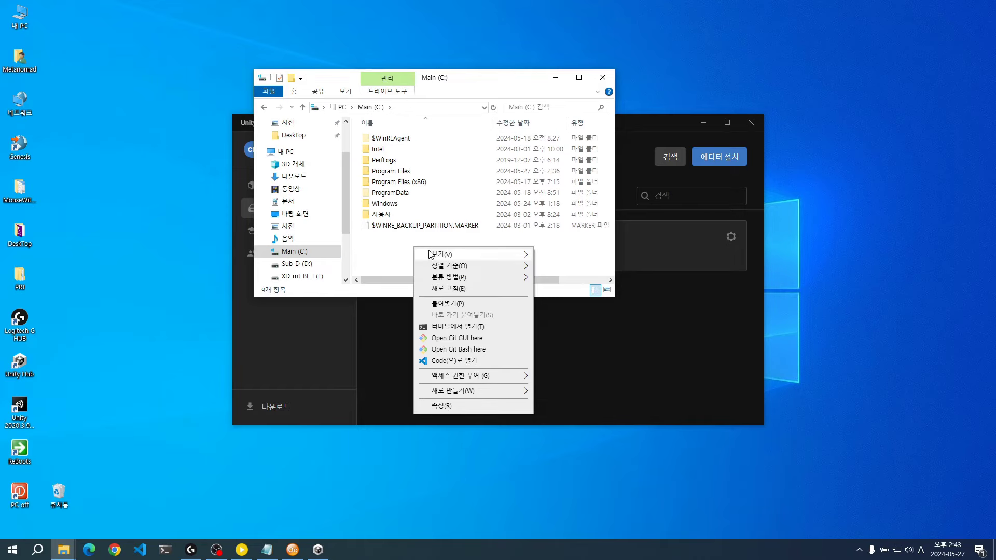
{"action": "left_click", "coordinate": [450, 304]}
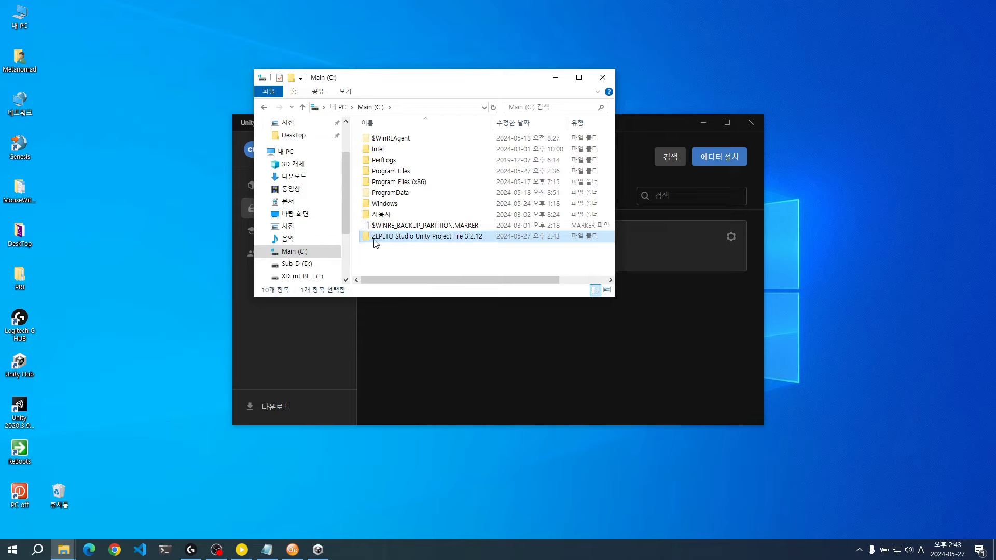
{"action": "mouse_move", "coordinate": [423, 239]}
{"action": "left_click", "coordinate": [603, 78]}
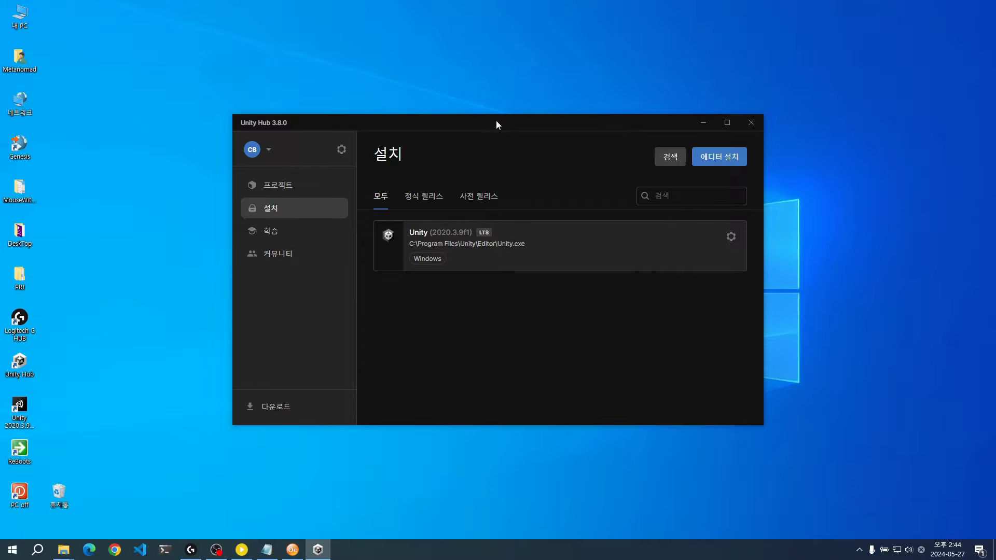
- Add the zepeto-studio-unity-3.2.12 folder inside C:\ZEPETO Studio Unity Project File 3.2.12 to Unity Hub's projects
{"action": "left_click", "coordinate": [286, 188]}
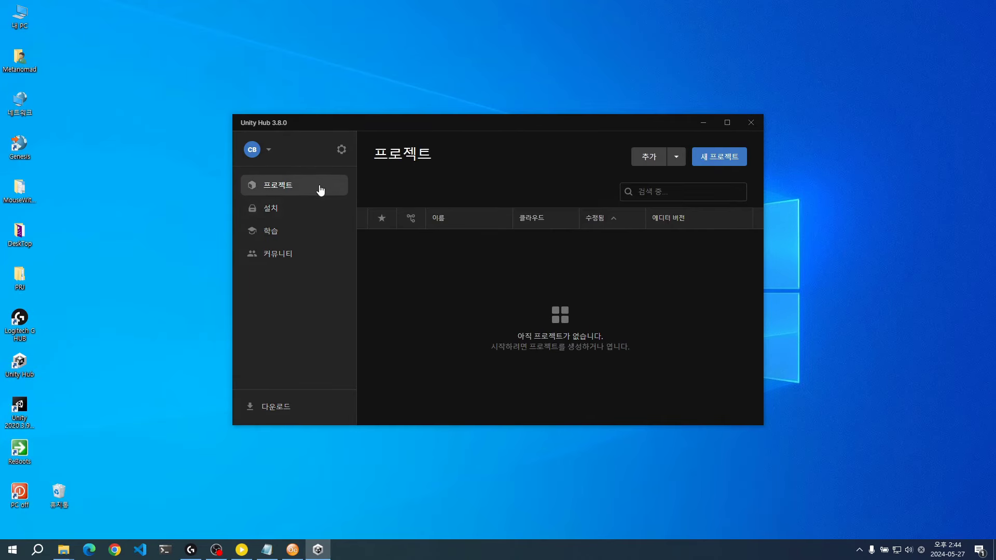
{"action": "left_click", "coordinate": [653, 162]}
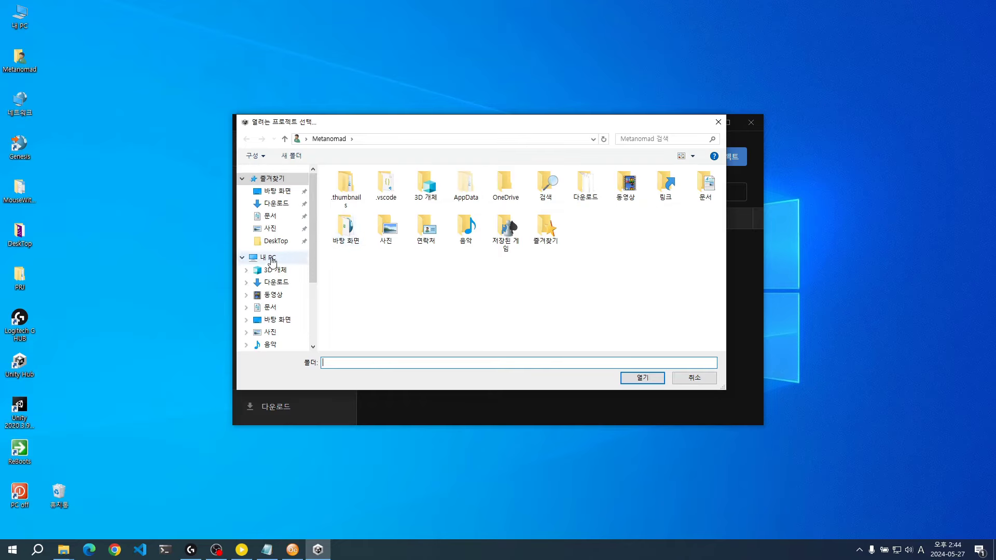
{"action": "scroll", "coordinate": [313, 259], "scroll_direction": "down", "scroll_amount": 1}
{"action": "scroll", "coordinate": [312, 259], "scroll_direction": "down", "scroll_amount": 1}
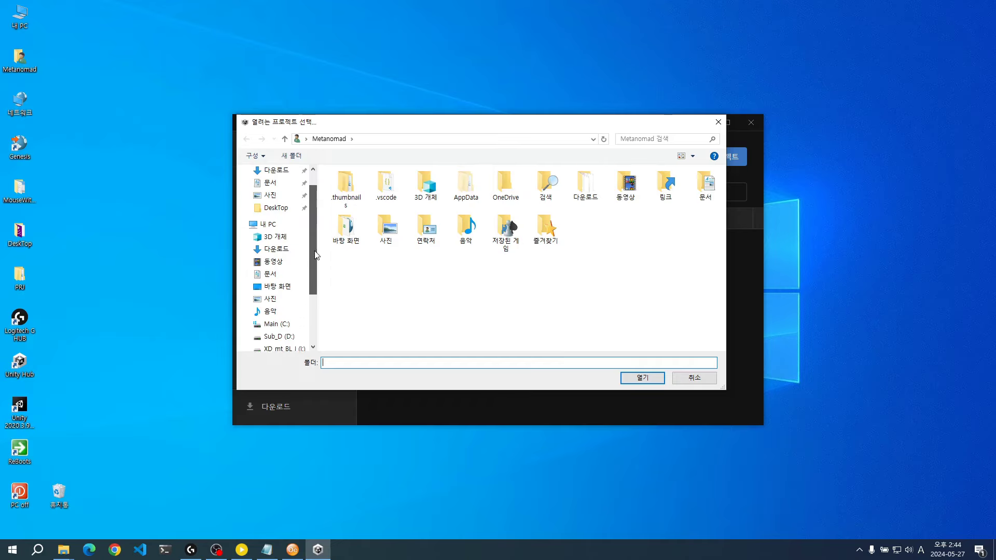
{"action": "left_click", "coordinate": [276, 300]}
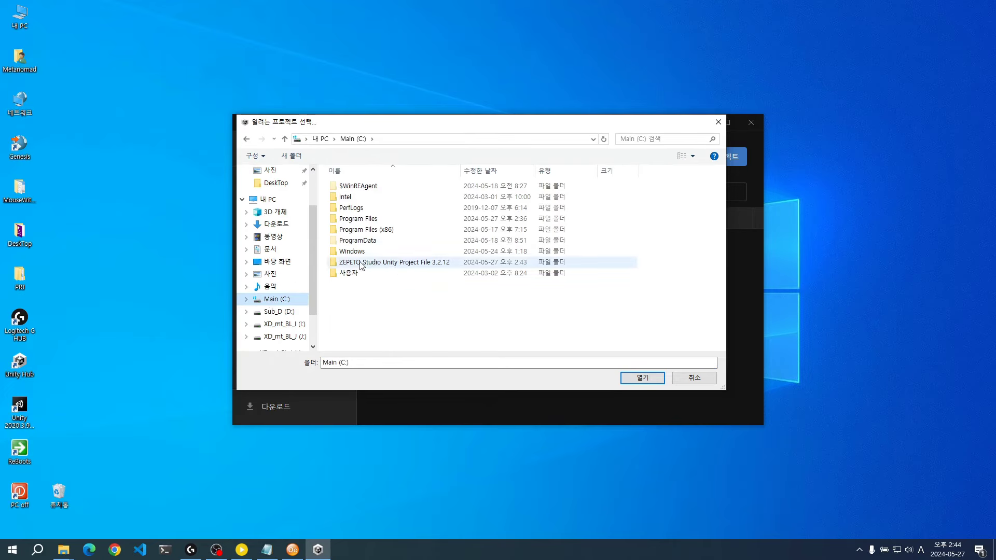
{"action": "double_click", "coordinate": [342, 263]}
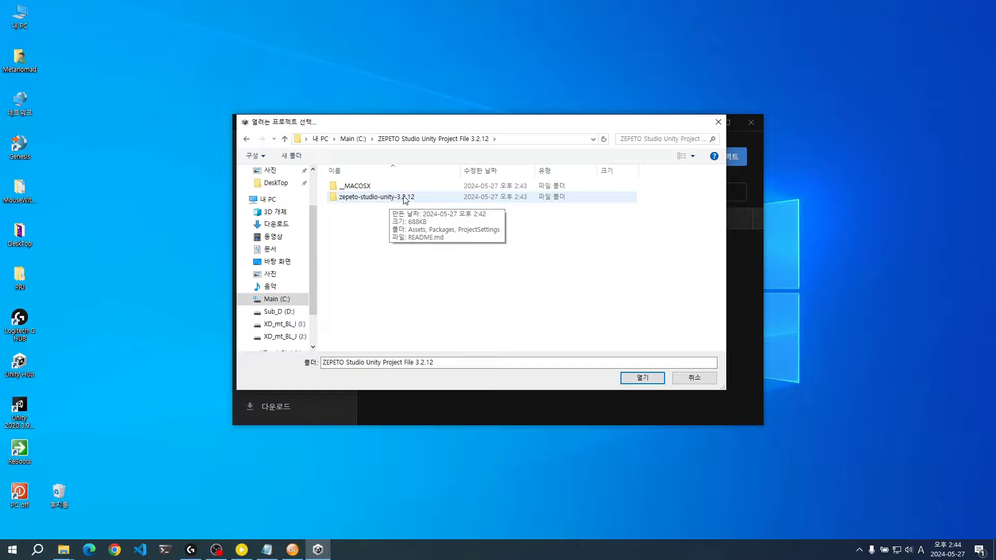
{"action": "double_click", "coordinate": [405, 198]}
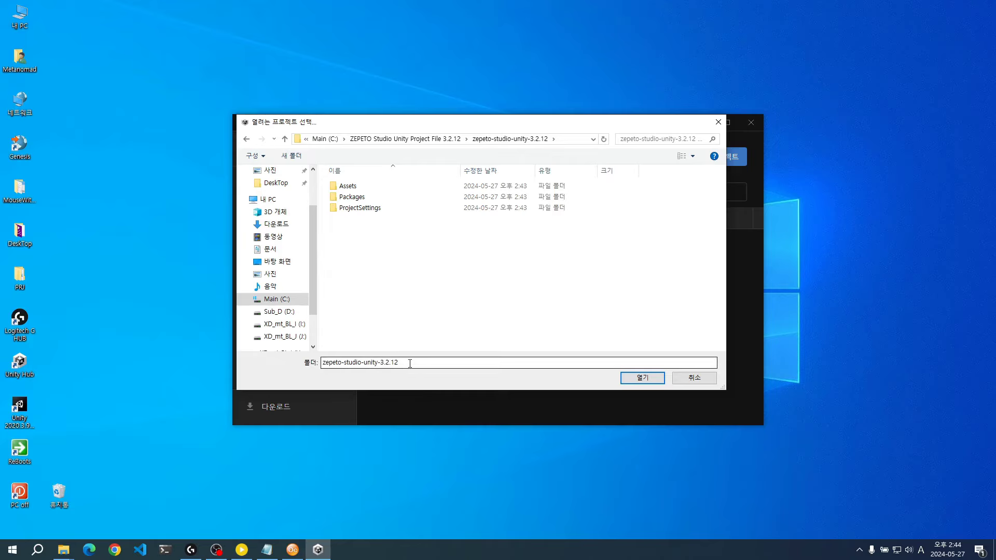
{"action": "left_click_drag", "start_coordinate": [410, 363], "coordinate": [314, 369]}
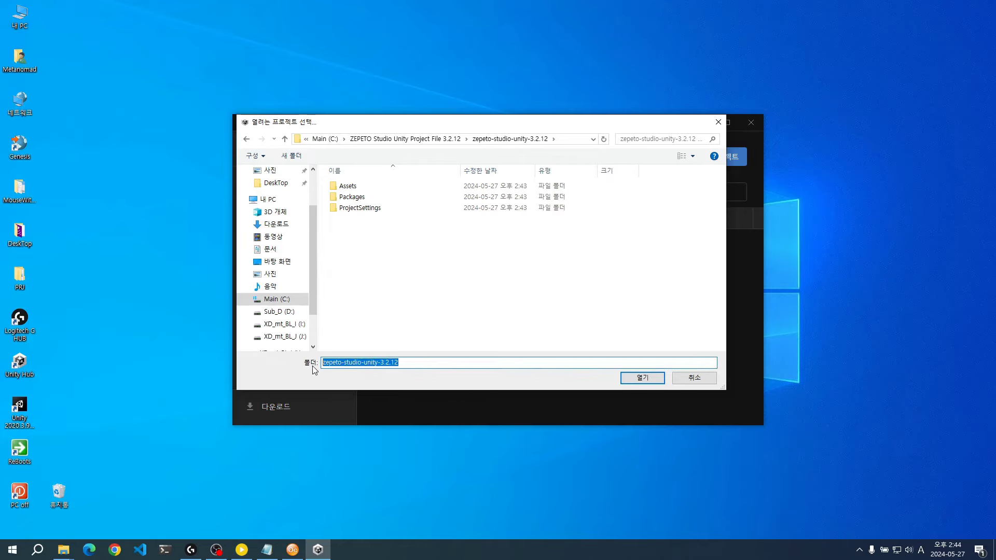
{"action": "left_click", "coordinate": [643, 379]}
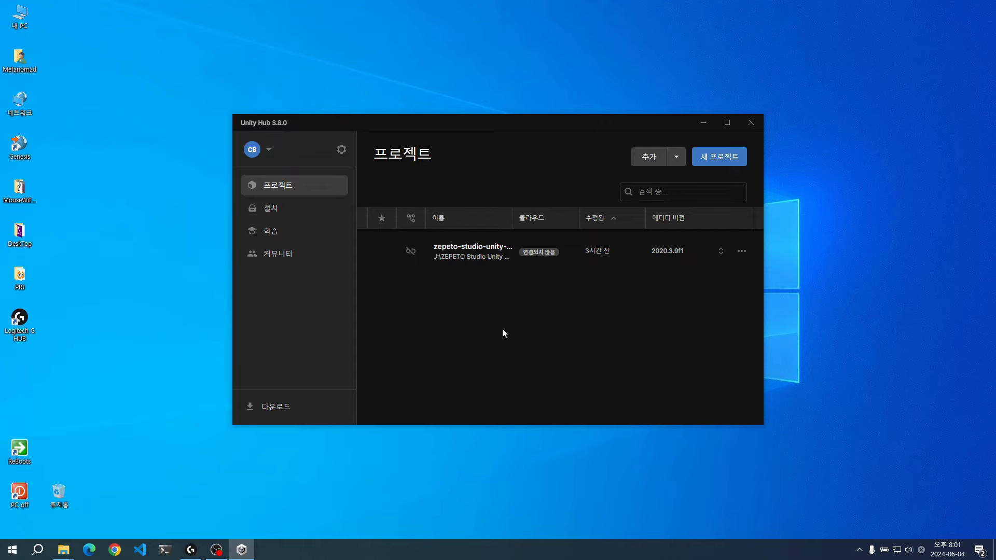
- Open the zepeto-studio-unity-3.2.12 project, skipping the new editor version, and run its Playground scene in Play mode
{"action": "left_click", "coordinate": [468, 254]}
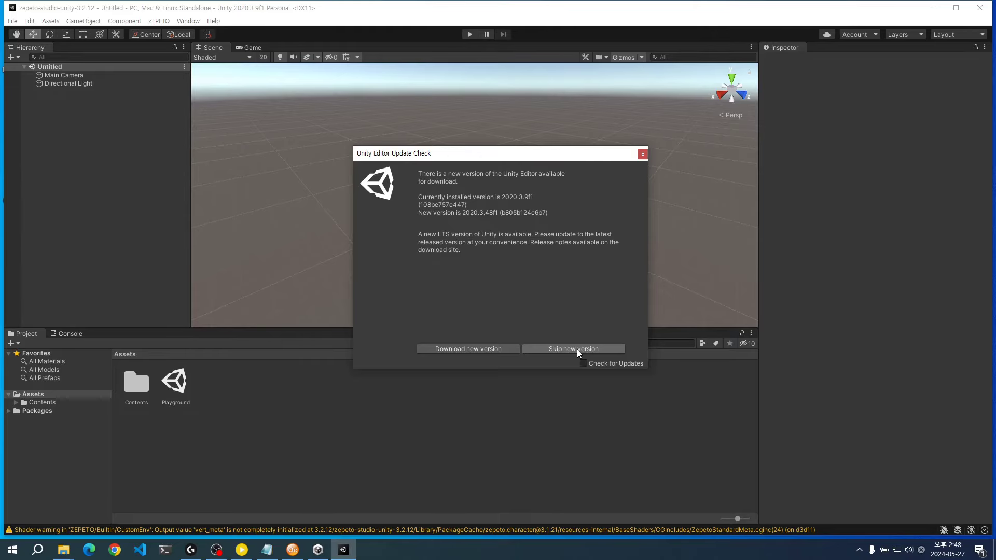
{"action": "left_click", "coordinate": [577, 349]}
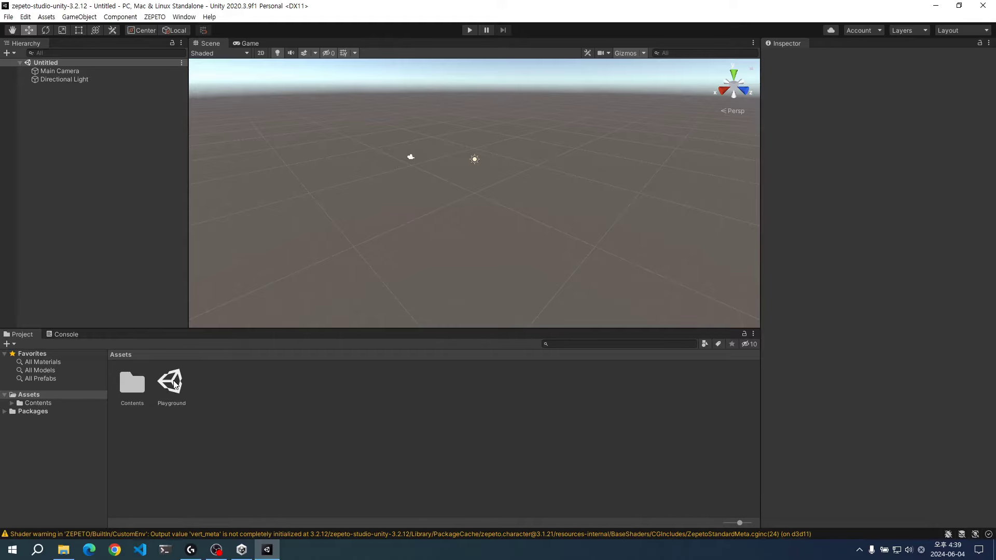
{"action": "left_click", "coordinate": [173, 382]}
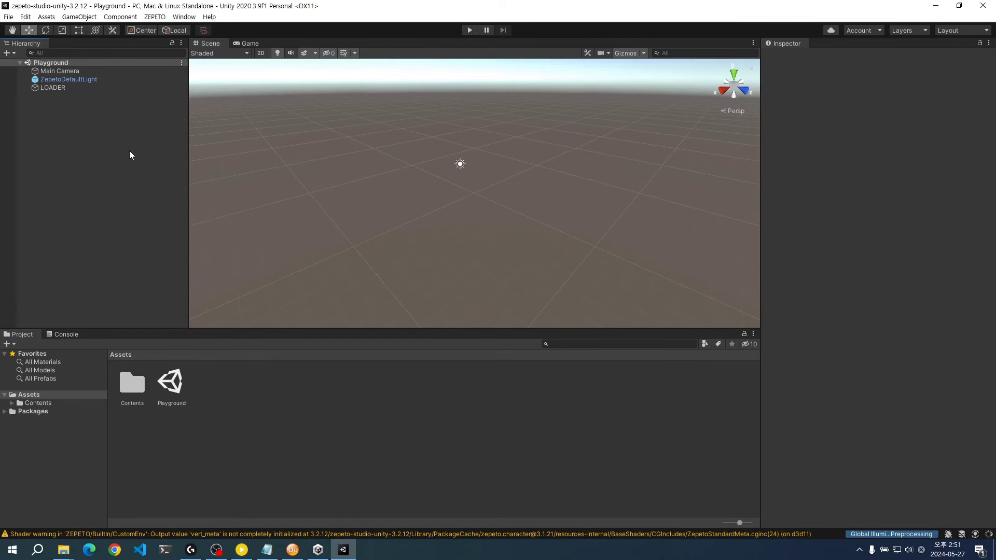
{"action": "left_click", "coordinate": [468, 30]}
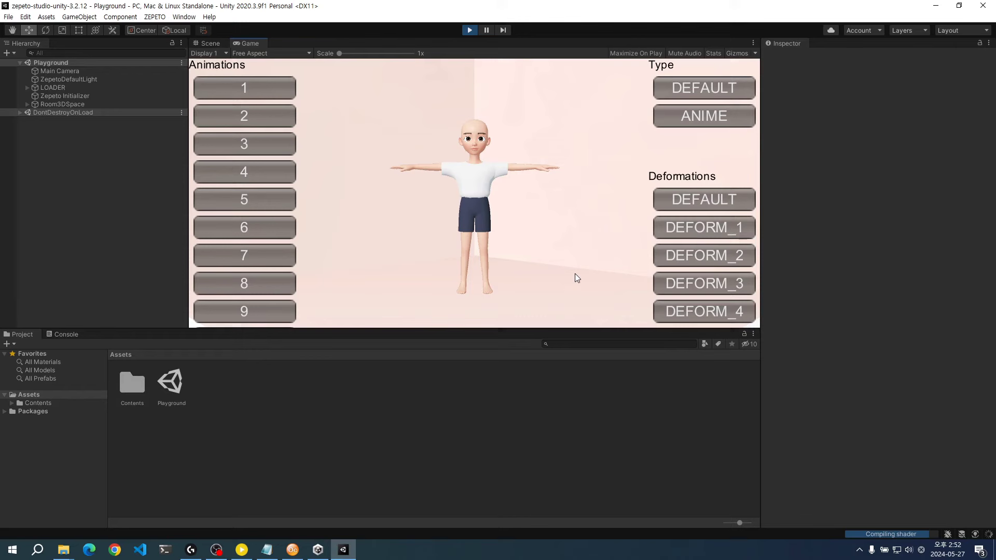
- Check the ZEPETO Studio Unity Project File 3.2.12 archive in the Utity folder in File Explorer and return to Unity
{"action": "left_click", "coordinate": [64, 550]}
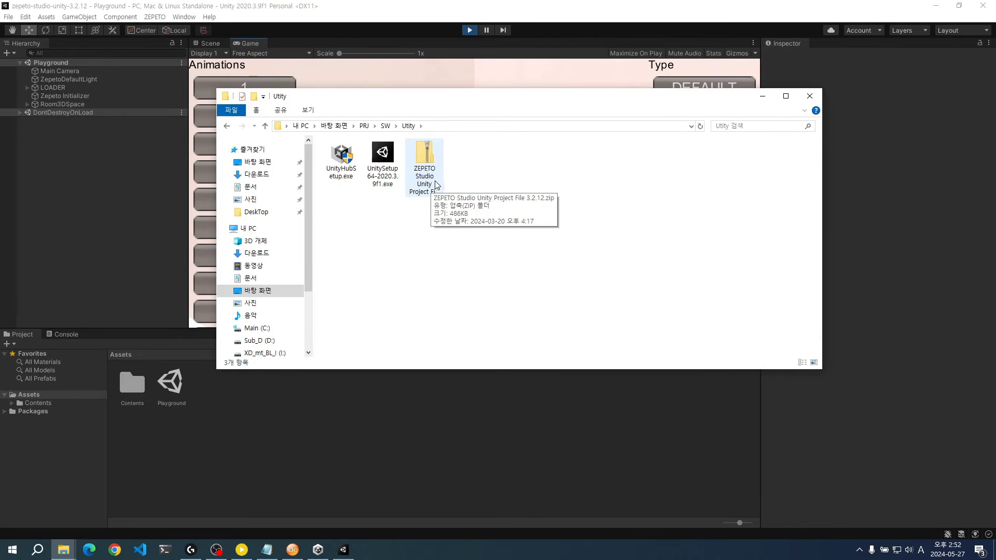
{"action": "left_click", "coordinate": [429, 187]}
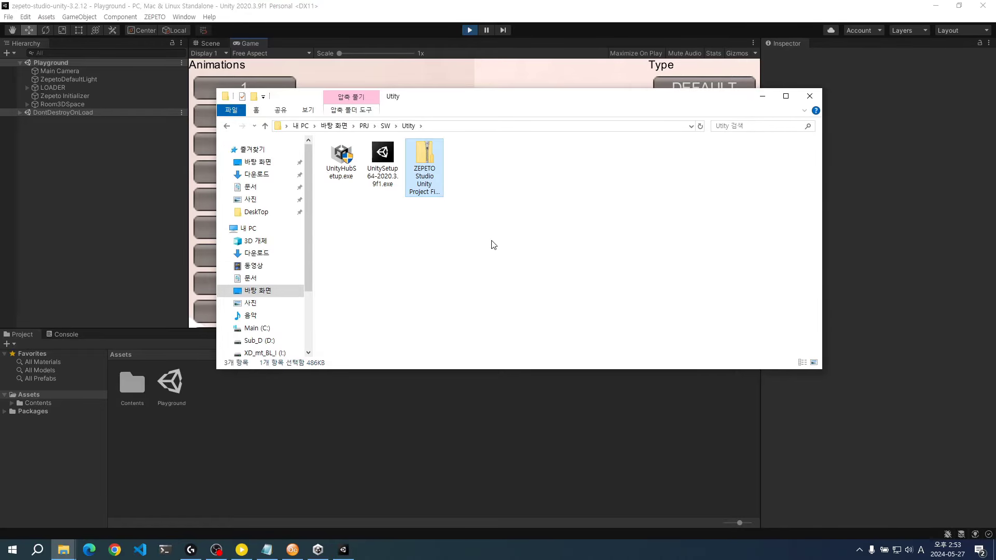
{"action": "left_click", "coordinate": [762, 97]}
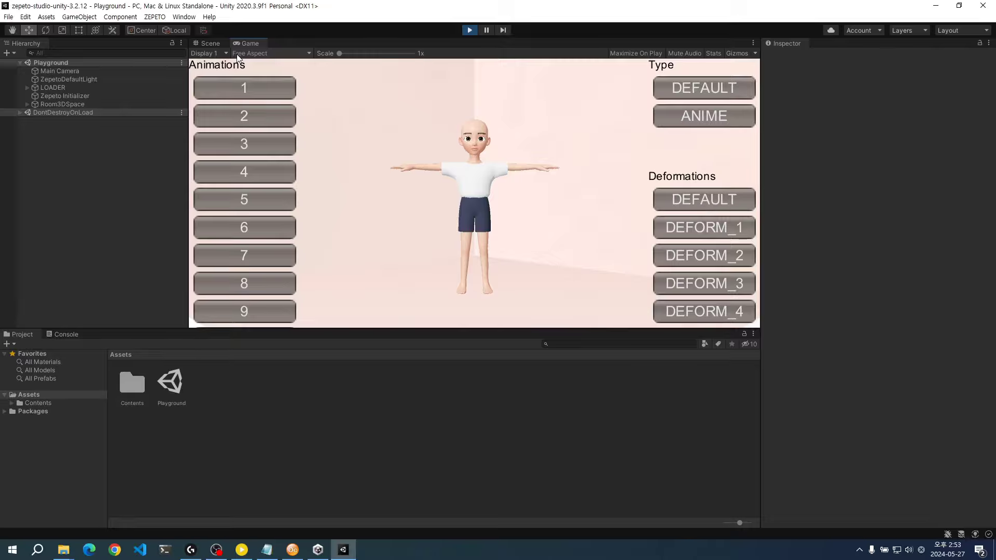
- Set the Game view to 16:10 Aspect and make its area taller
{"action": "left_click", "coordinate": [280, 54]}
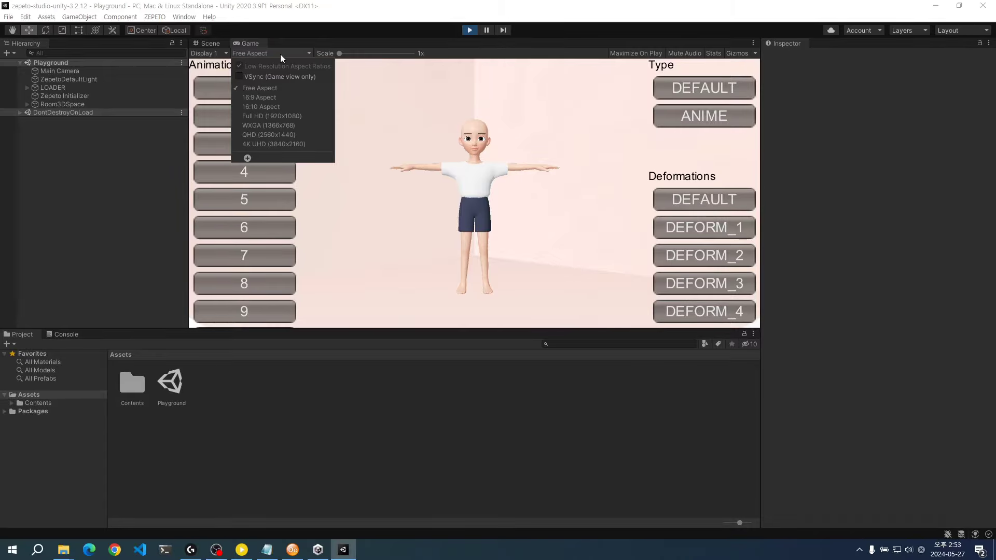
{"action": "left_click", "coordinate": [269, 109]}
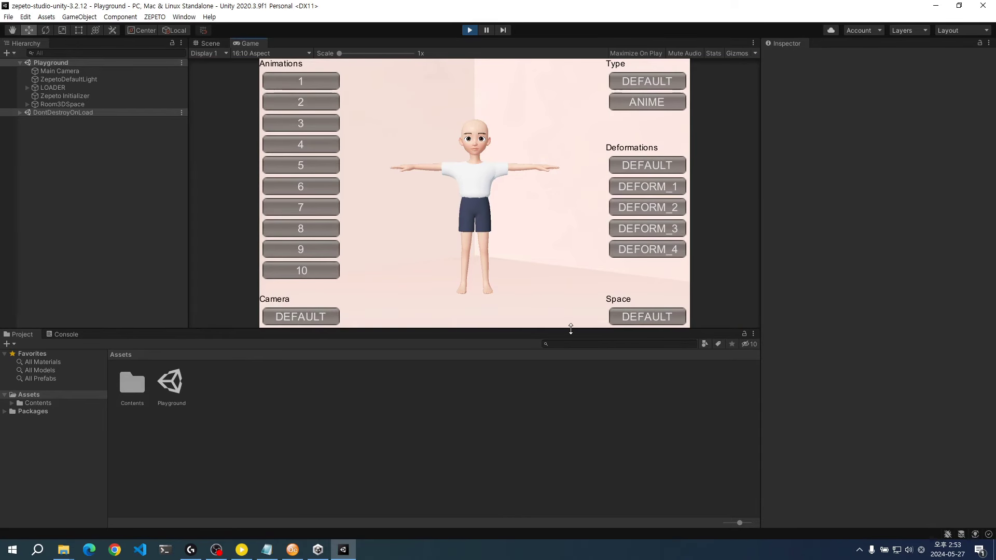
{"action": "left_click_drag", "start_coordinate": [571, 329], "coordinate": [574, 354]}
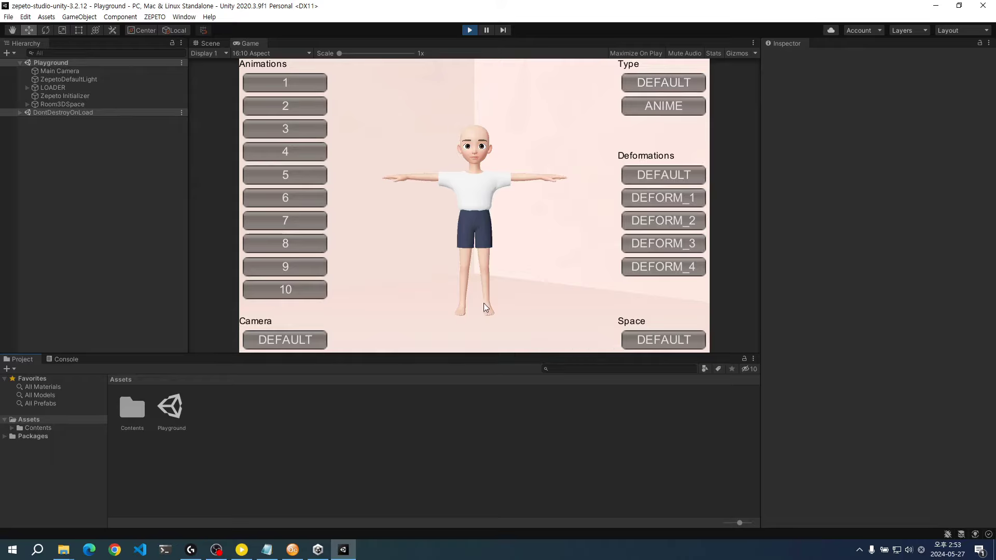
- Preview the avatar in the ANIME type and with DEFORM_1 through DEFORM_4, returning the type and the deformation to DEFAULT
{"action": "left_click", "coordinate": [662, 105]}
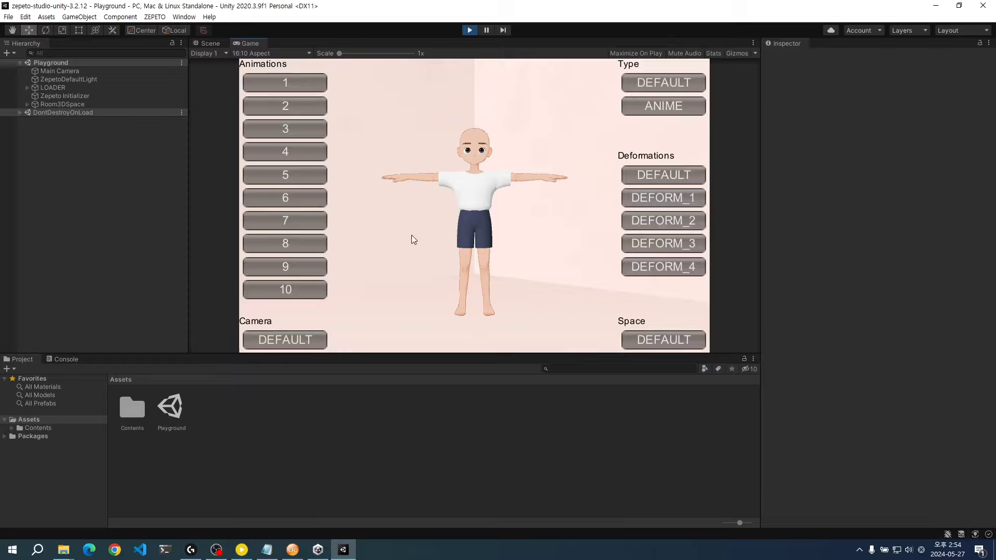
{"action": "left_click", "coordinate": [665, 82]}
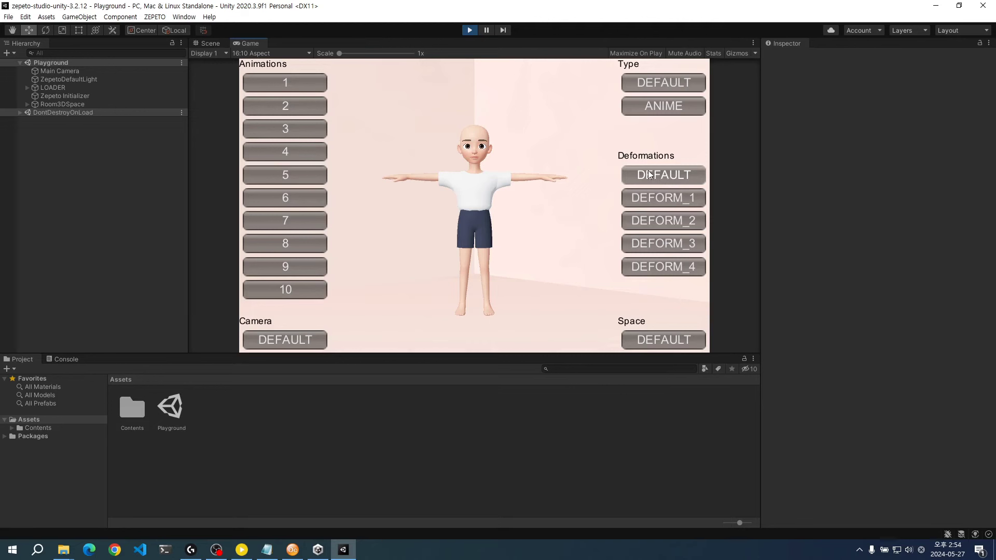
{"action": "left_click", "coordinate": [662, 200]}
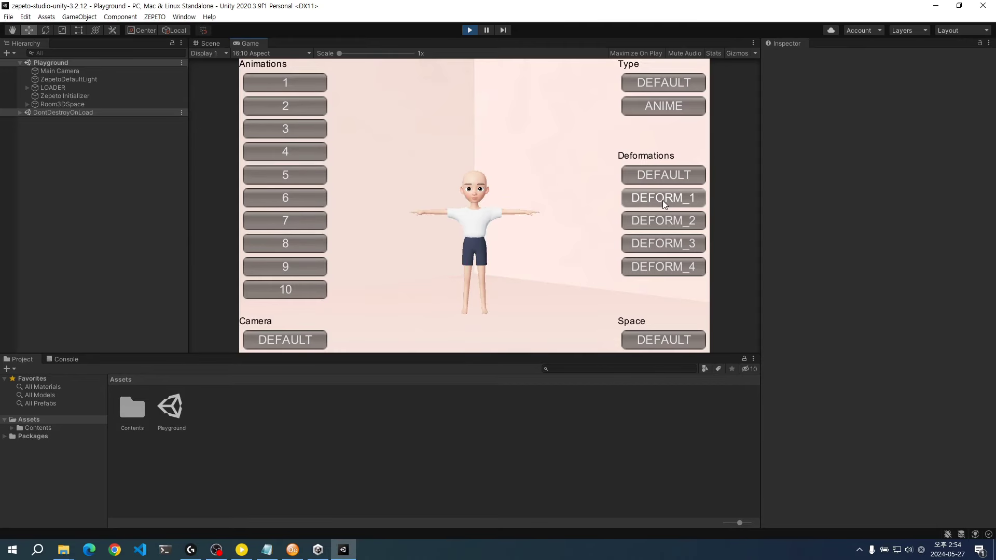
{"action": "left_click", "coordinate": [668, 222]}
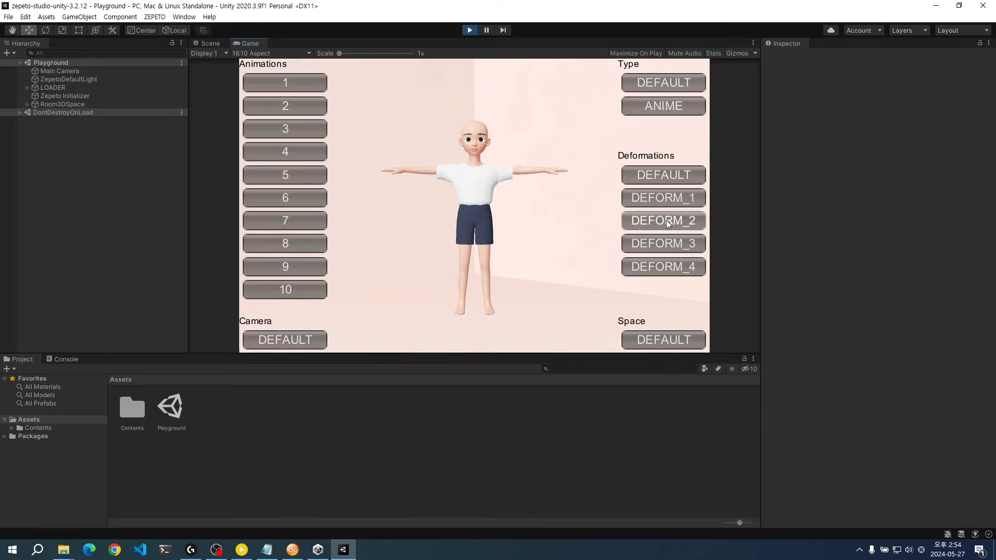
{"action": "left_click", "coordinate": [664, 248]}
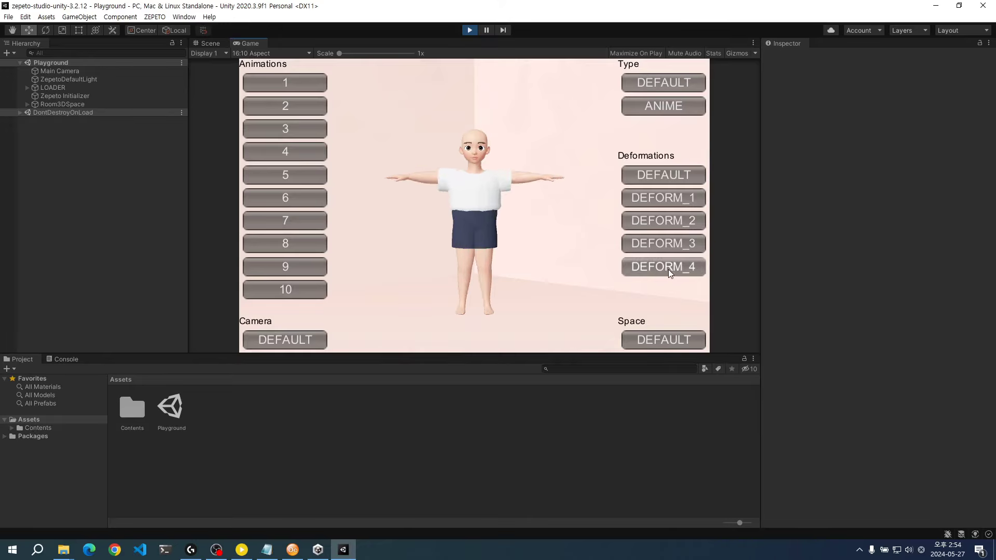
{"action": "left_click", "coordinate": [668, 269]}
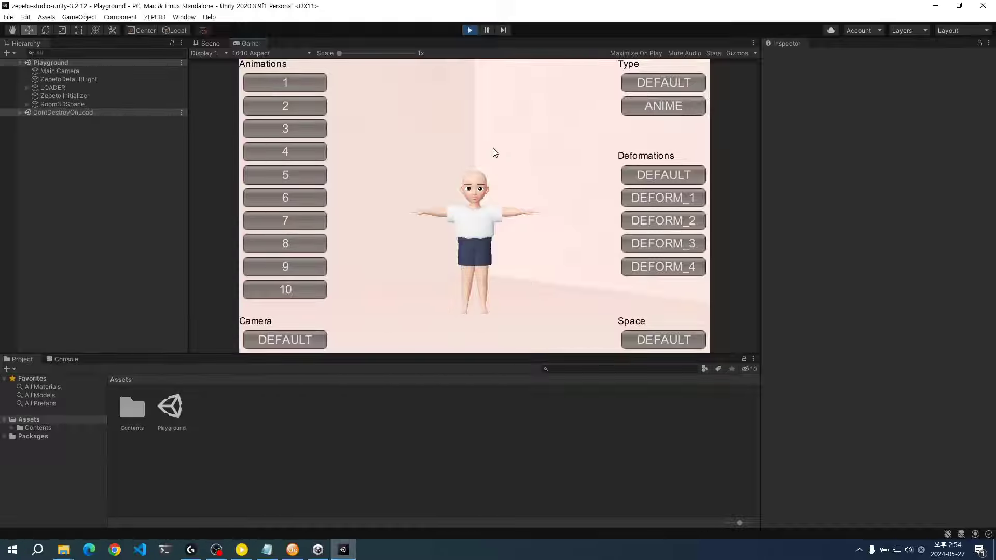
{"action": "left_click", "coordinate": [661, 175]}
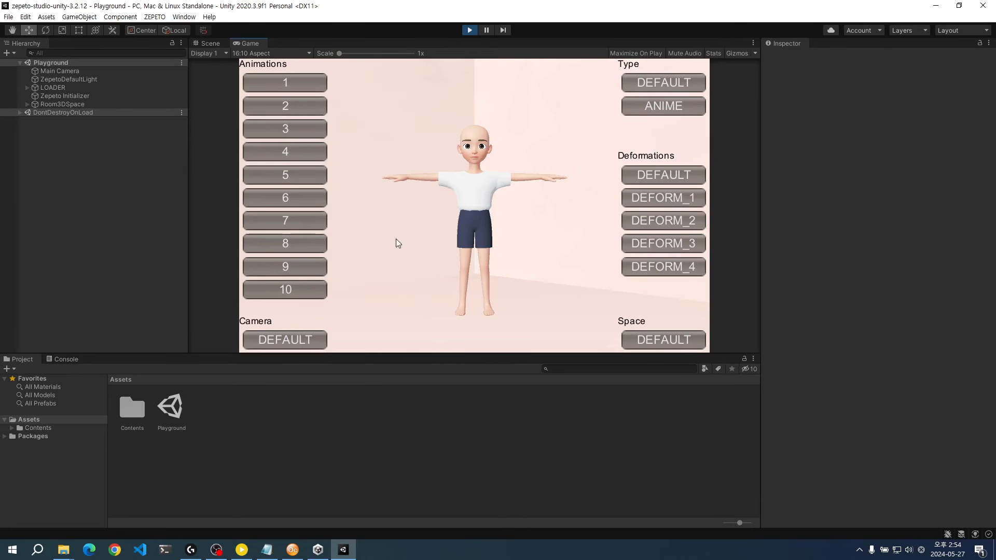
- Preview the avatar's animations 2 through 7, returning to animation 5
{"action": "left_click", "coordinate": [285, 108]}
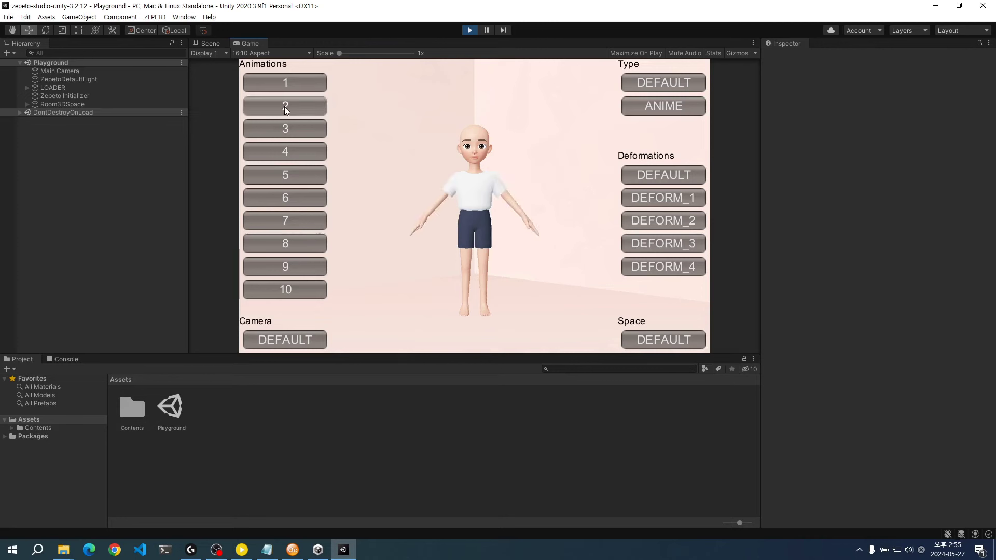
{"action": "left_click", "coordinate": [284, 133]}
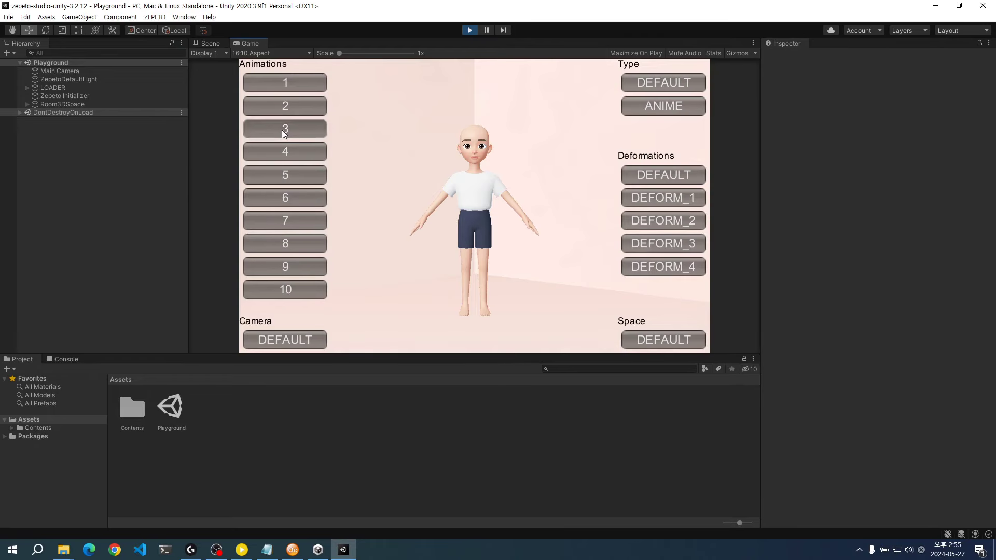
{"action": "left_click", "coordinate": [284, 153]}
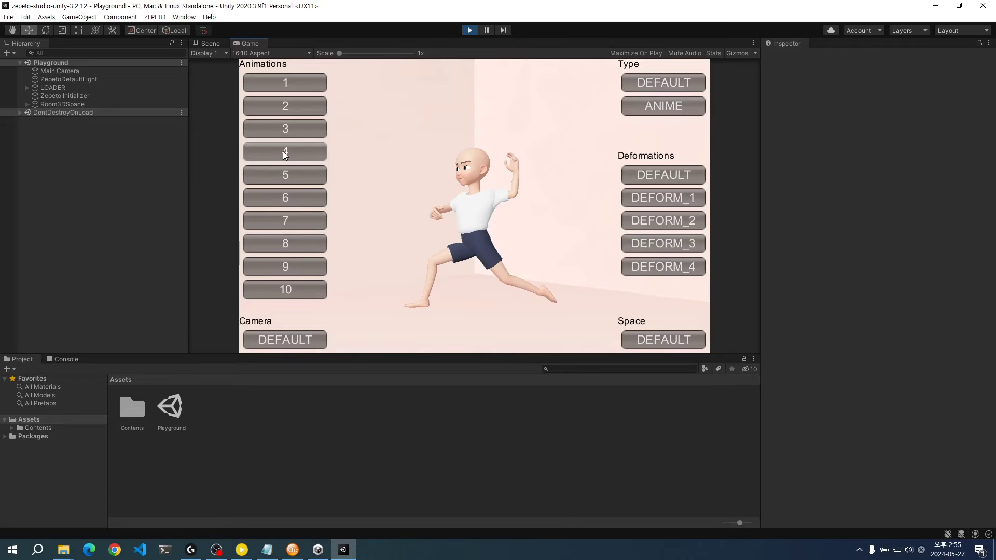
{"action": "left_click", "coordinate": [283, 177]}
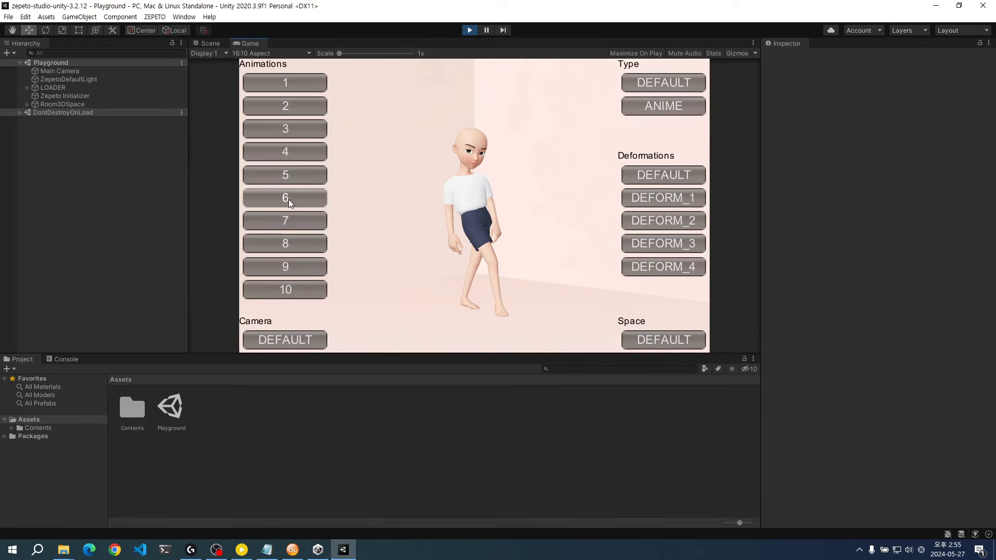
{"action": "left_click", "coordinate": [289, 200]}
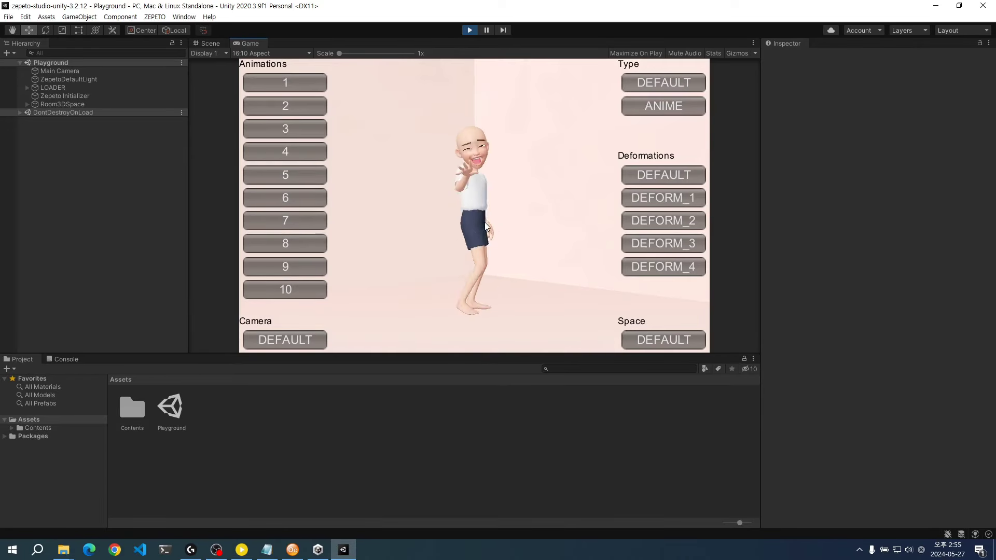
{"action": "left_click", "coordinate": [302, 220]}
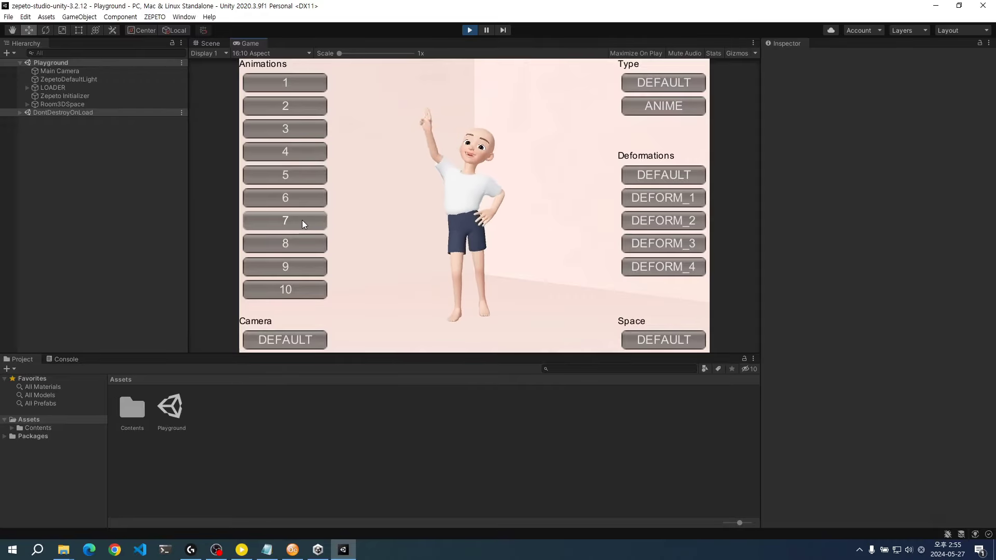
{"action": "left_click", "coordinate": [296, 175]}
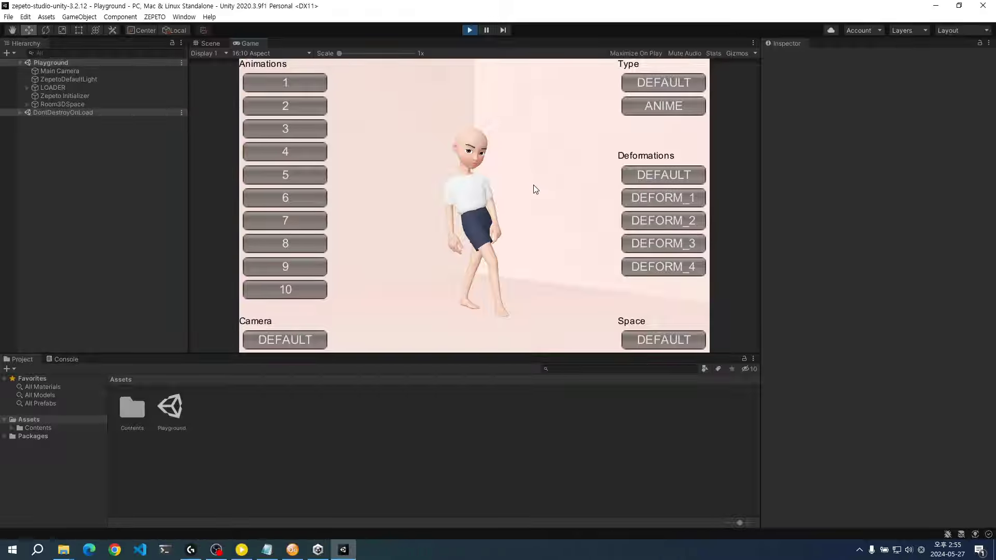
- Examine the avatar up close from the front and the side while animation 5 plays
{"action": "left_click_drag", "start_coordinate": [533, 184], "coordinate": [551, 232]}
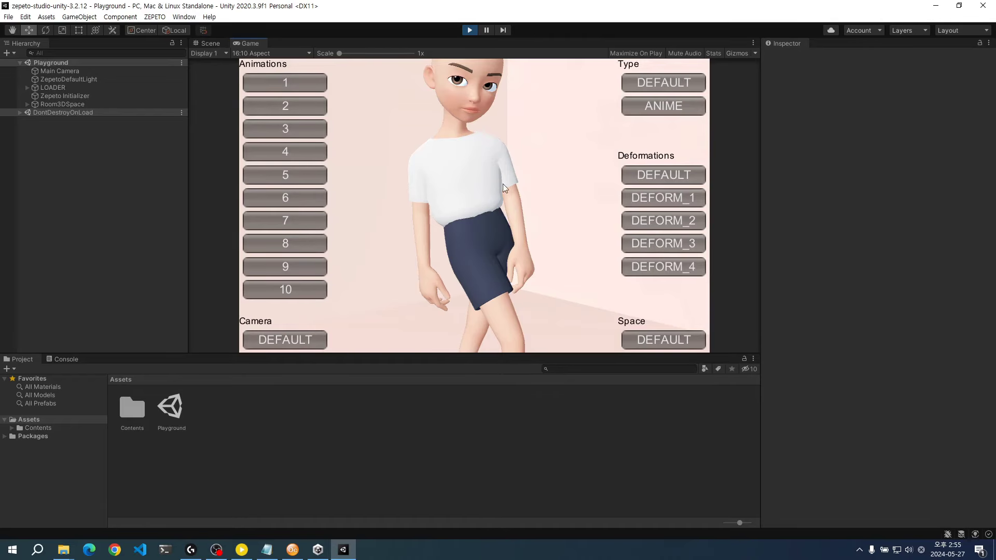
{"action": "left_click_drag", "start_coordinate": [522, 147], "coordinate": [449, 294]}
{"action": "left_click_drag", "start_coordinate": [409, 241], "coordinate": [507, 234]}
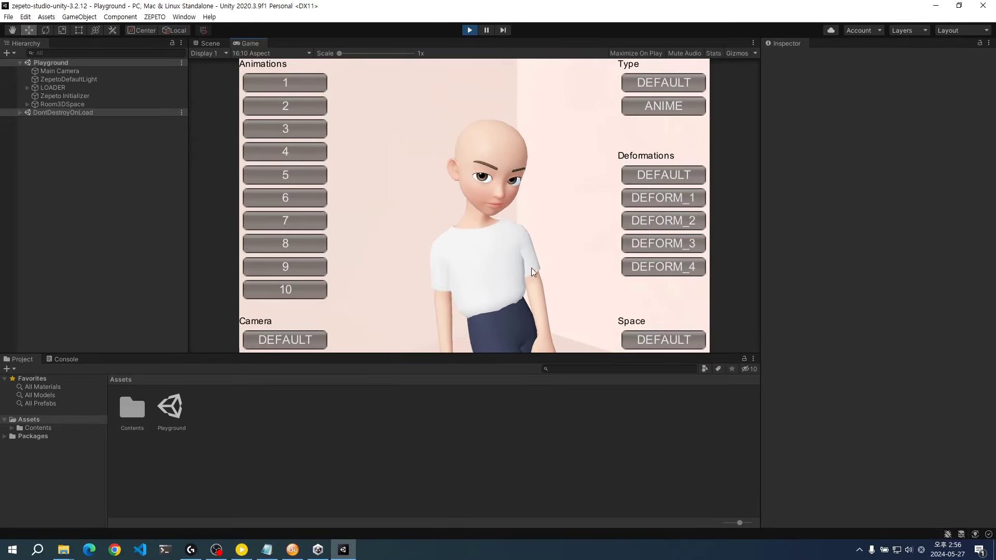
{"action": "left_click_drag", "start_coordinate": [532, 270], "coordinate": [427, 250]}
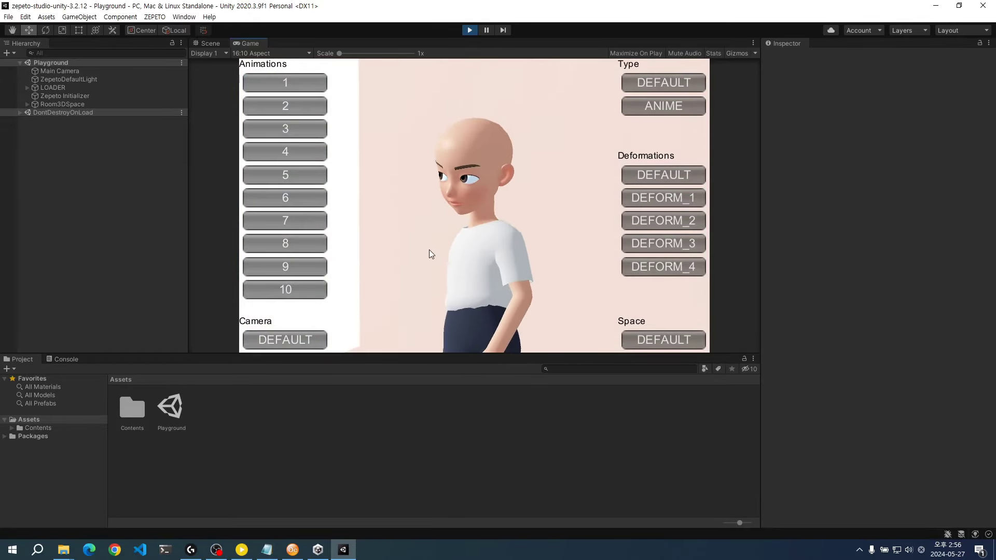
{"action": "scroll", "coordinate": [535, 260], "scroll_direction": "up", "scroll_amount": 3}
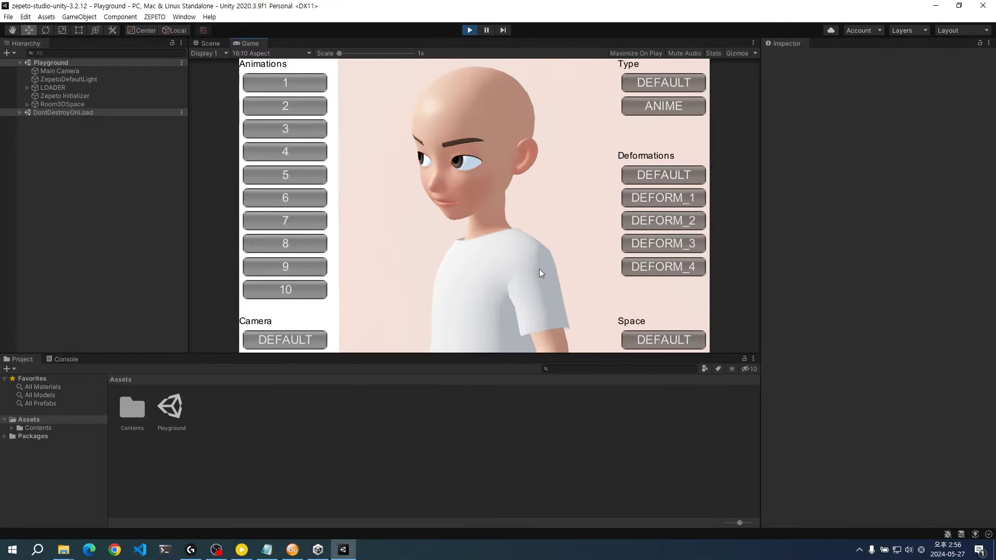
{"action": "scroll", "coordinate": [540, 269], "scroll_direction": "down", "scroll_amount": 2}
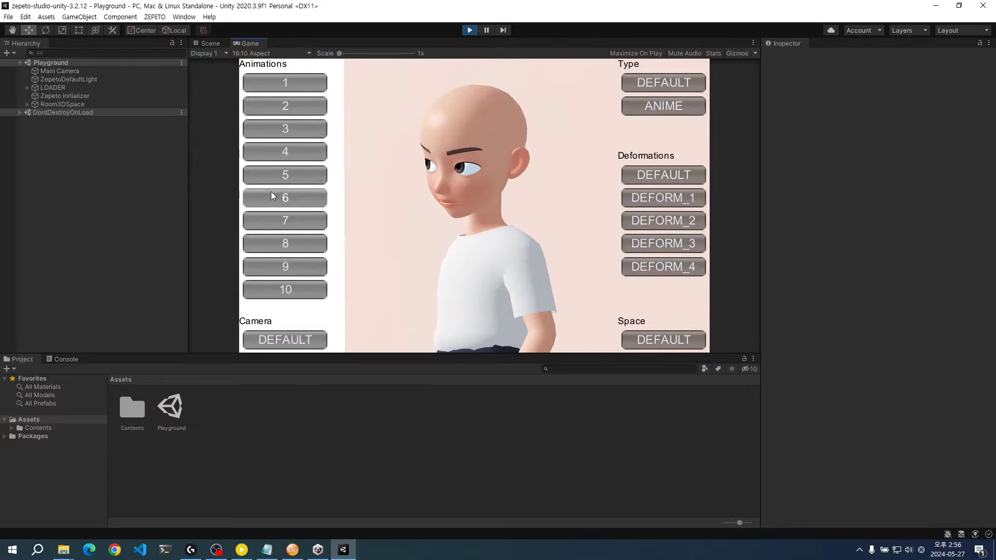
- Preview animations 6, 8 and 10, viewing the avatar from different angles during animation 6
{"action": "left_click", "coordinate": [301, 201]}
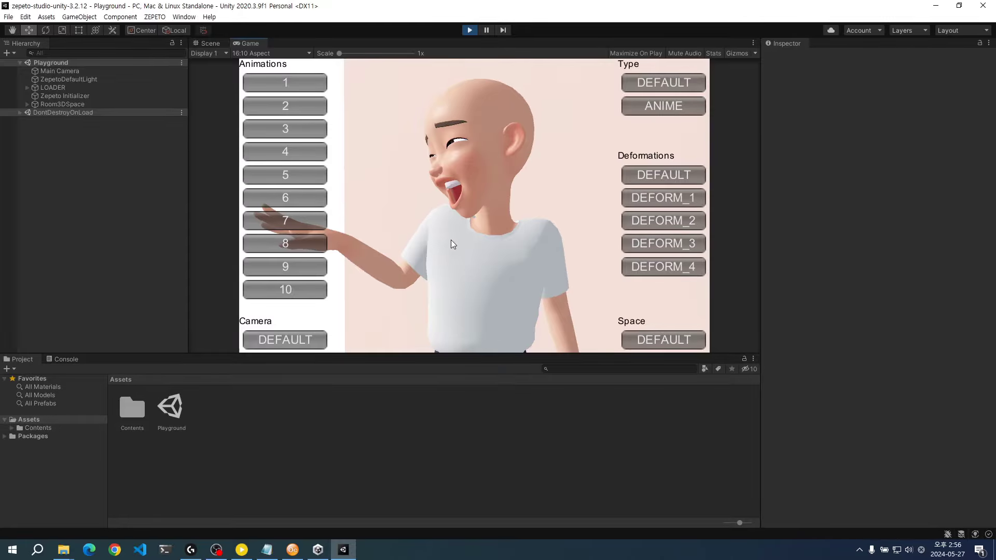
{"action": "left_click_drag", "start_coordinate": [450, 240], "coordinate": [540, 241]}
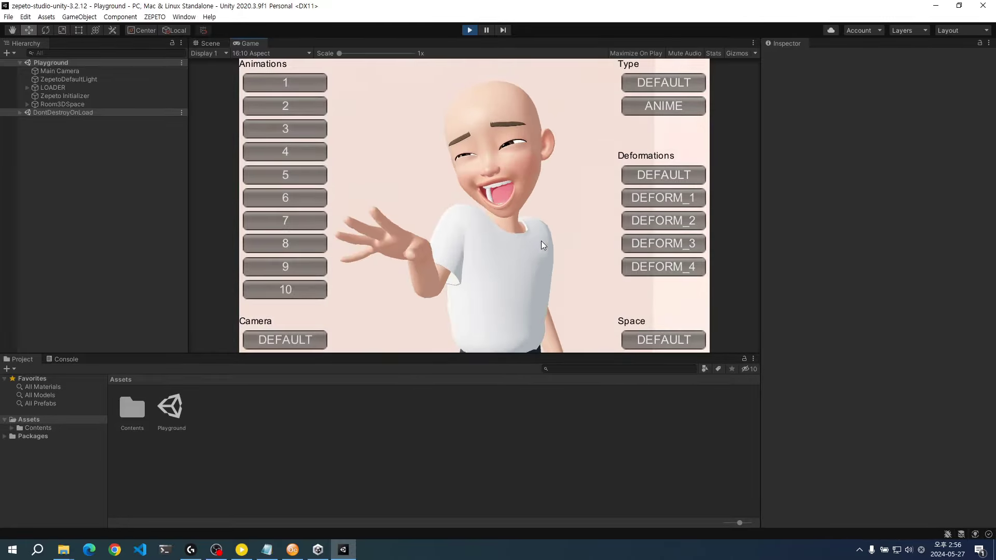
{"action": "left_click_drag", "start_coordinate": [424, 257], "coordinate": [389, 257]}
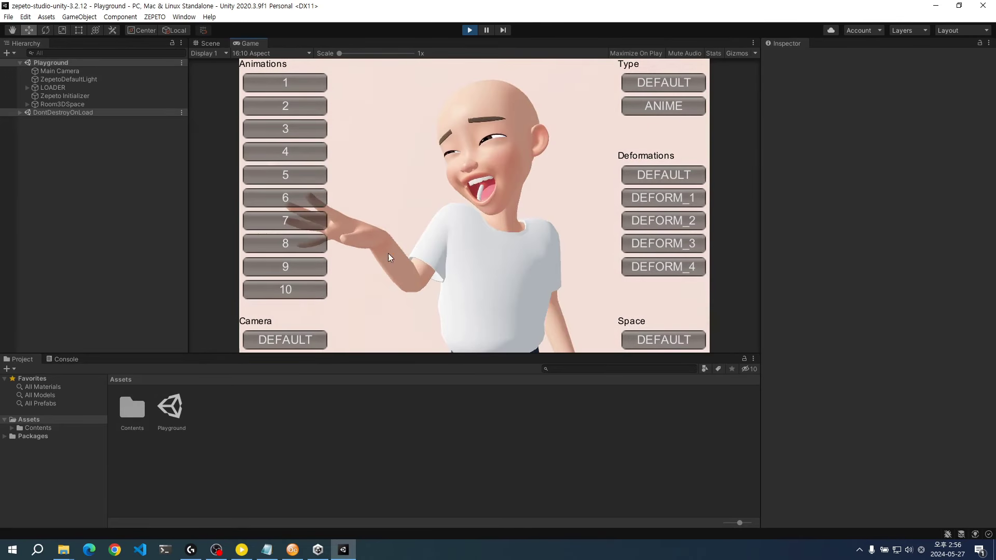
{"action": "left_click", "coordinate": [291, 241]}
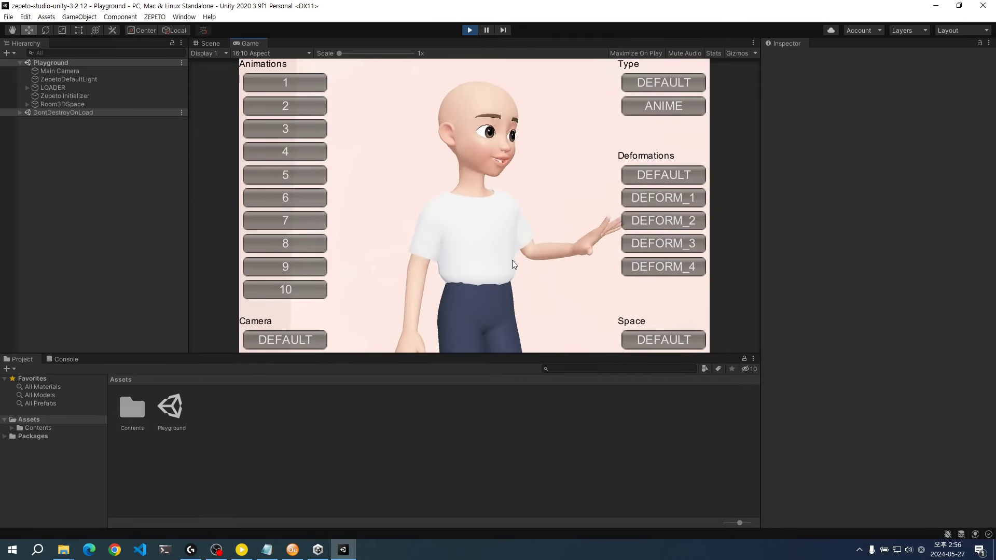
{"action": "left_click", "coordinate": [285, 244]}
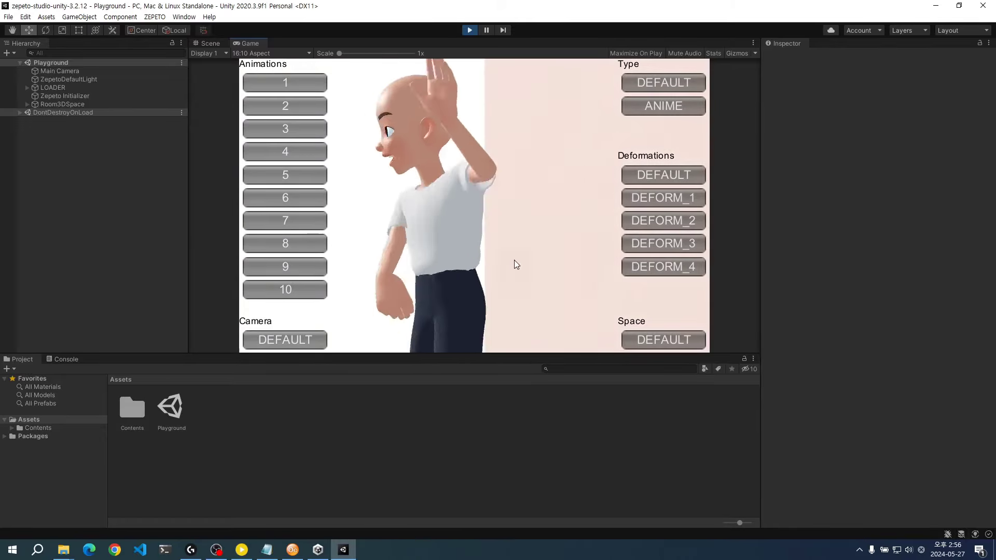
{"action": "left_click", "coordinate": [303, 290]}
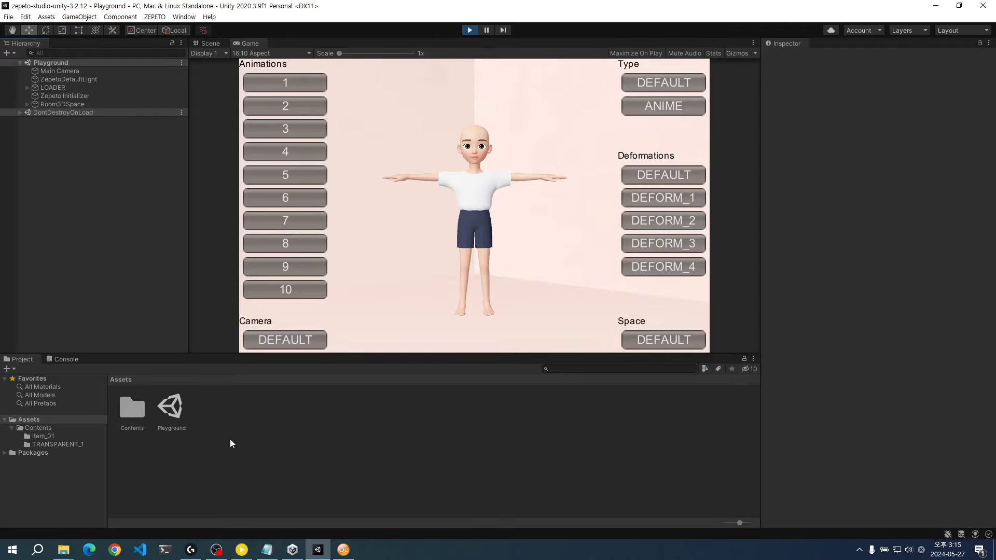
- Open the item_01 folder inside the project's Contents assets
{"action": "left_click", "coordinate": [45, 430]}
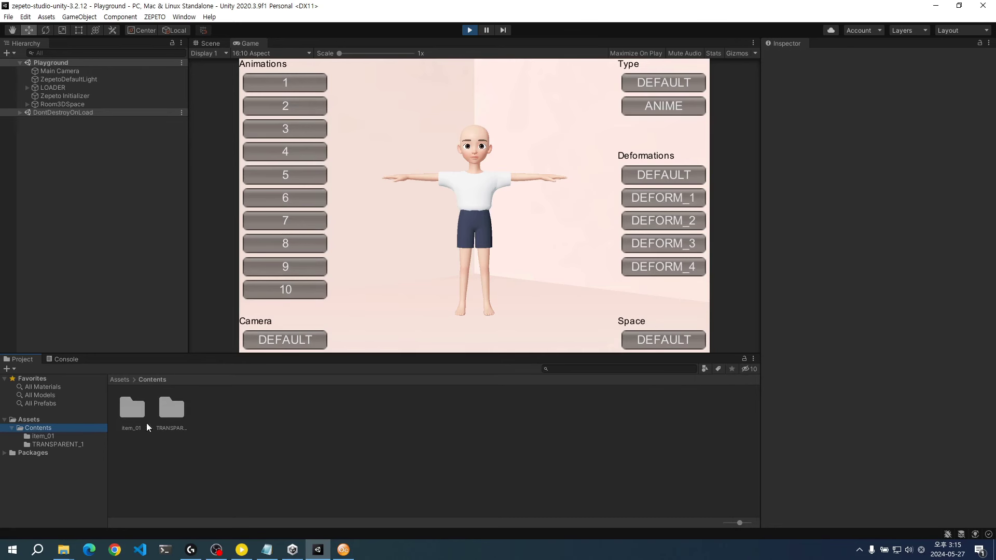
{"action": "left_click", "coordinate": [132, 409]}
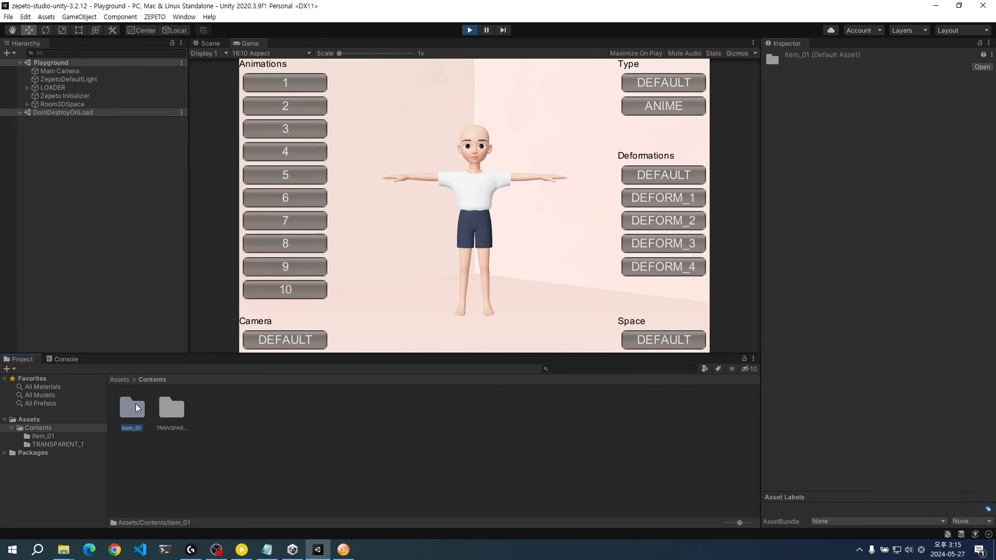
{"action": "double_click", "coordinate": [132, 412]}
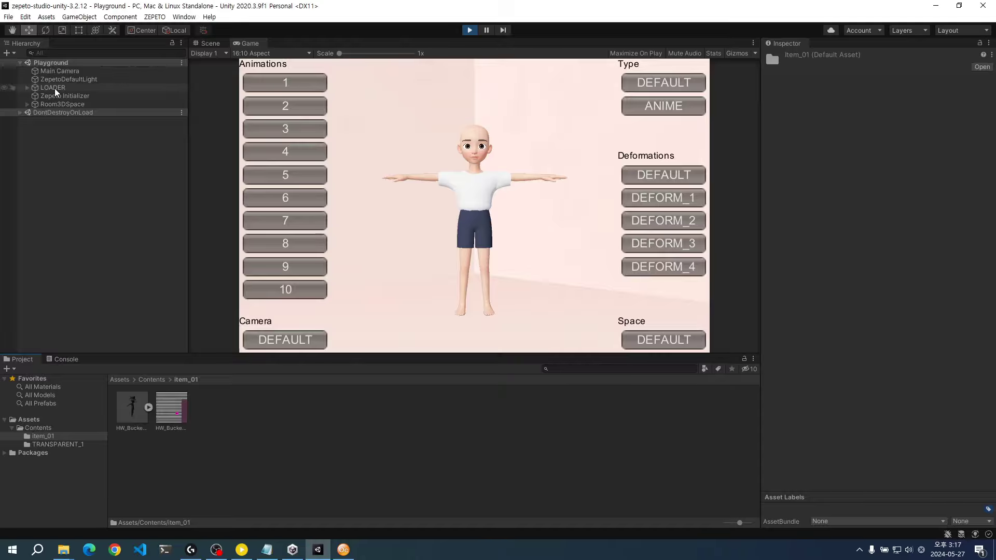
- Examine the Makeup, Clothes and Accessory slots in the LOADER object's Zepeto Character Custom Loader script
{"action": "left_click", "coordinate": [54, 88]}
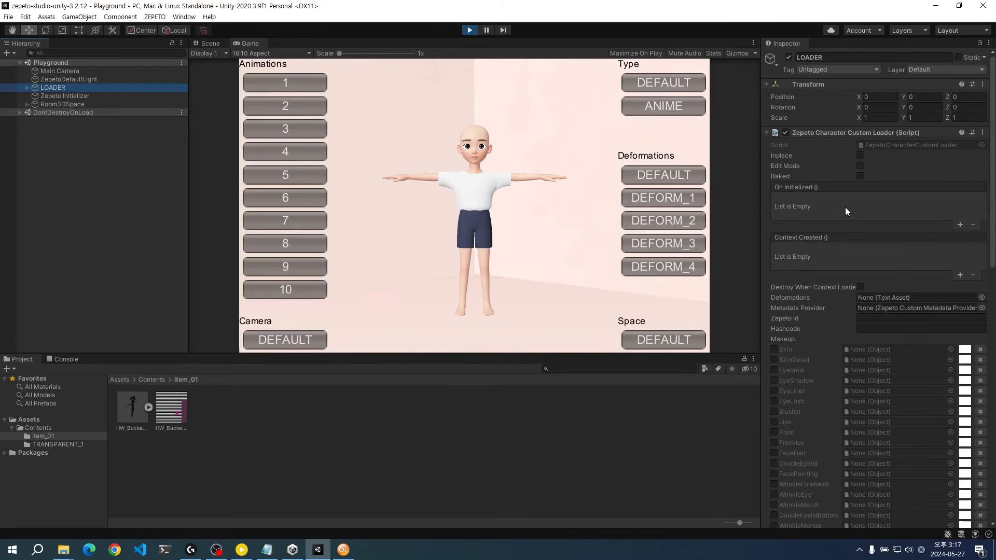
{"action": "scroll", "coordinate": [845, 207], "scroll_direction": "down", "scroll_amount": 3}
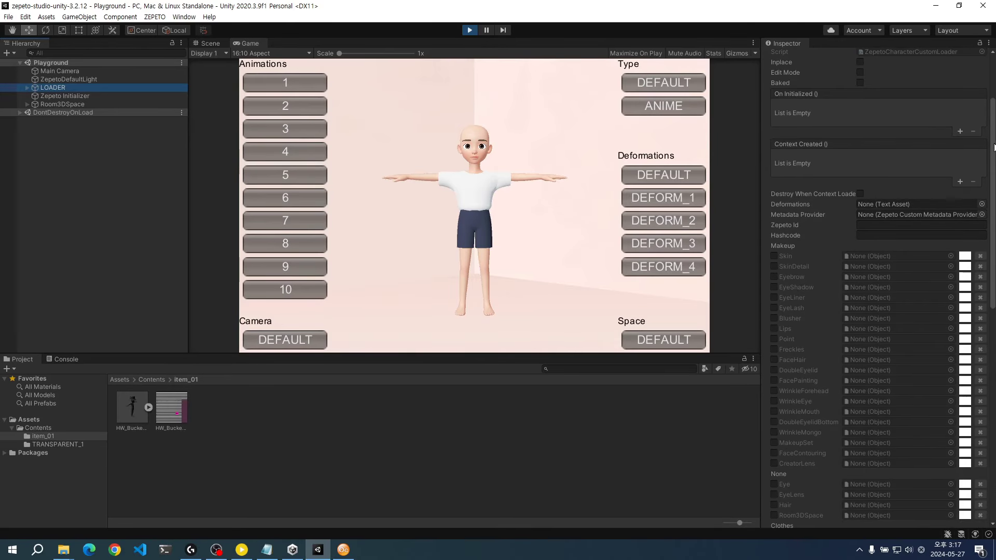
{"action": "left_click_drag", "start_coordinate": [992, 149], "coordinate": [992, 212]}
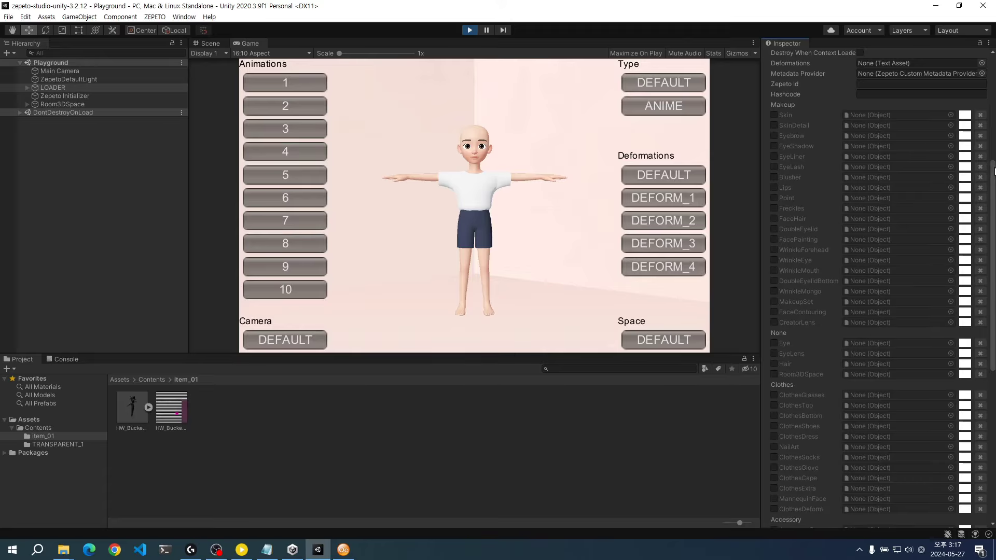
{"action": "left_click_drag", "start_coordinate": [994, 171], "coordinate": [990, 269]}
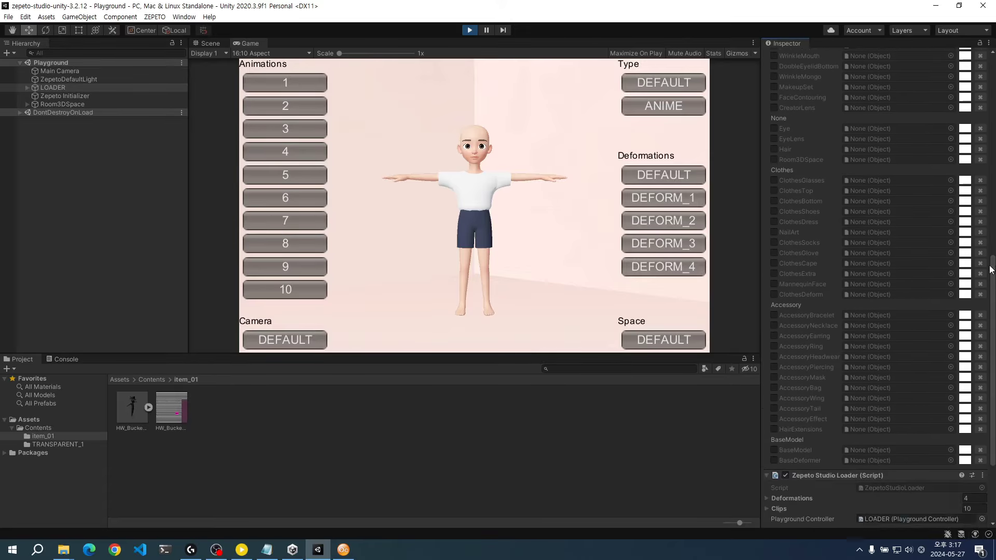
{"action": "scroll", "coordinate": [991, 269], "scroll_direction": "up", "scroll_amount": 9}
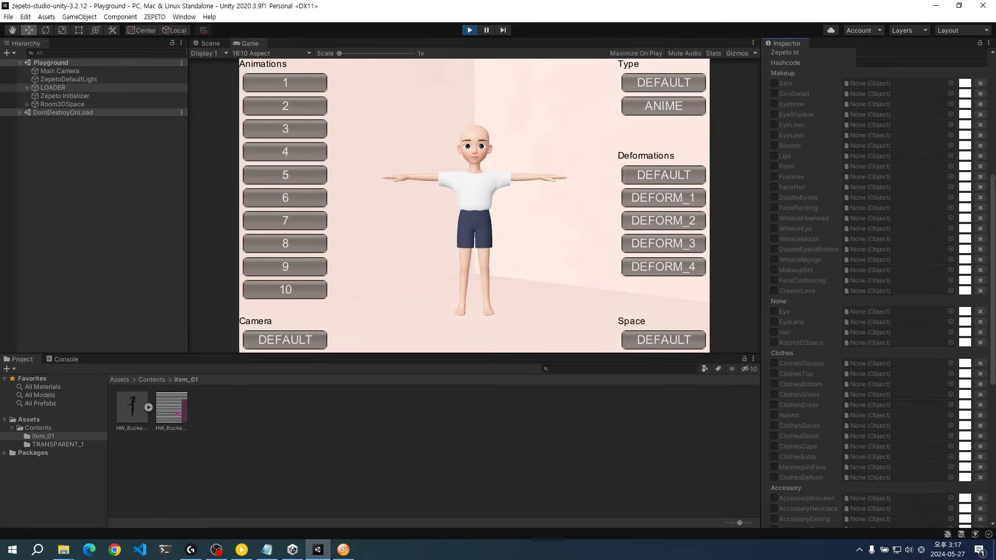
{"action": "left_click_drag", "start_coordinate": [994, 182], "coordinate": [994, 179]}
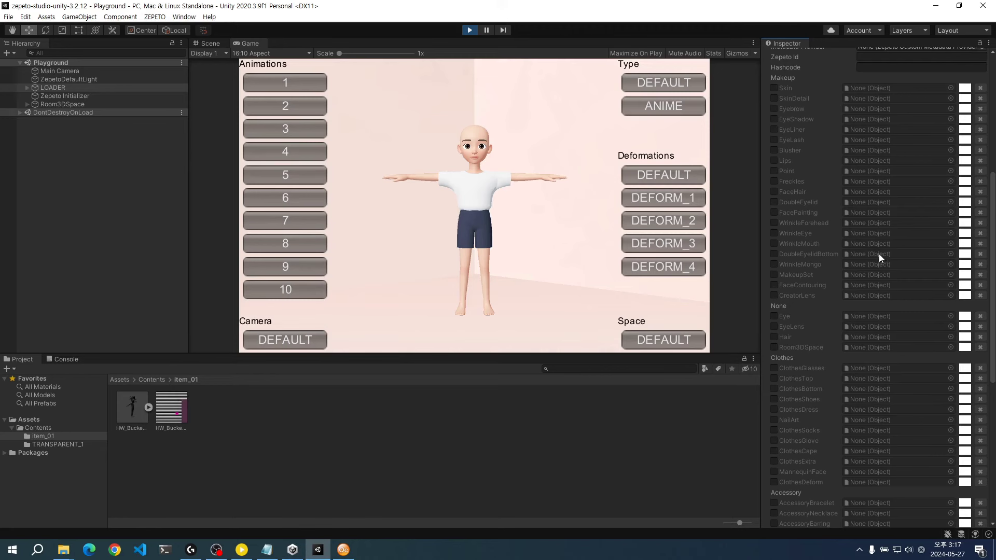
- Extract the embedded materials of the HW_BucketHat model into the item_01 folder
{"action": "left_click", "coordinate": [132, 410]}
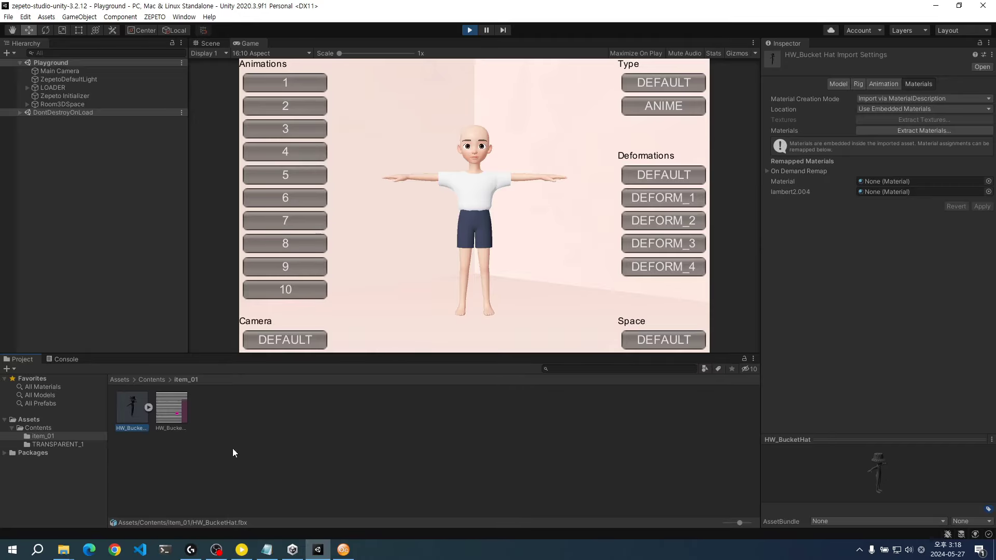
{"action": "left_click", "coordinate": [931, 132]}
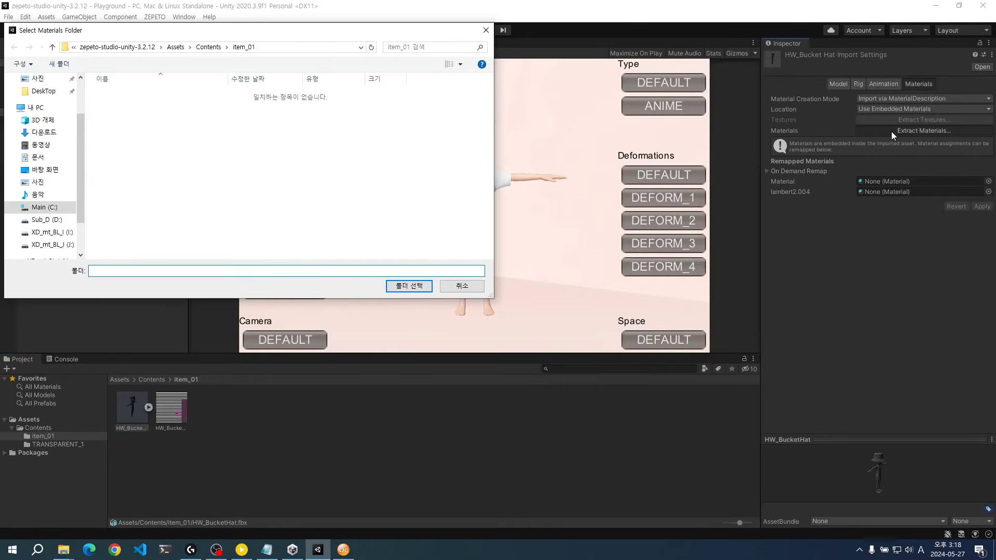
{"action": "left_click", "coordinate": [410, 286]}
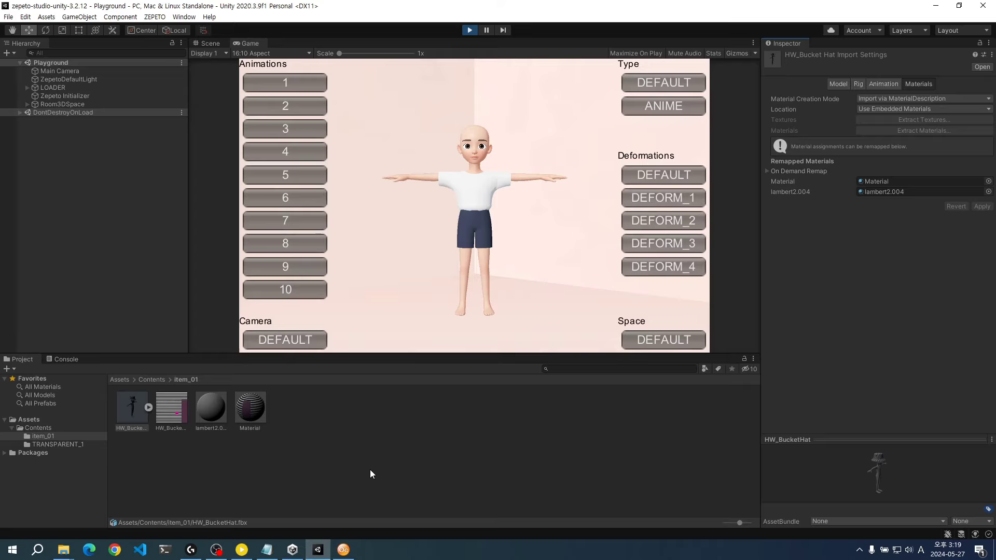
- Set the shader of the striped material named Material in item_01 to ZEPETO/Standard
{"action": "left_click", "coordinate": [253, 406]}
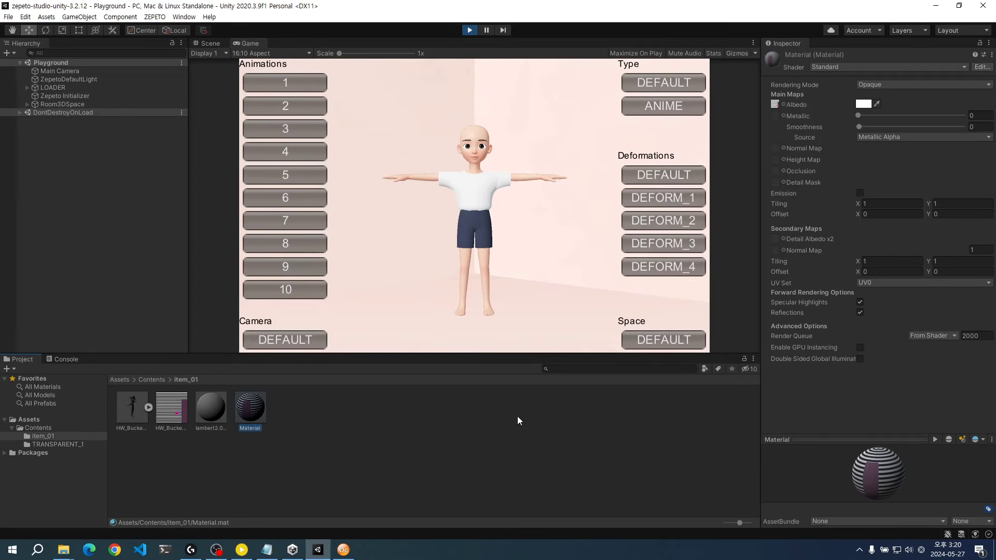
{"action": "left_click", "coordinate": [848, 67]}
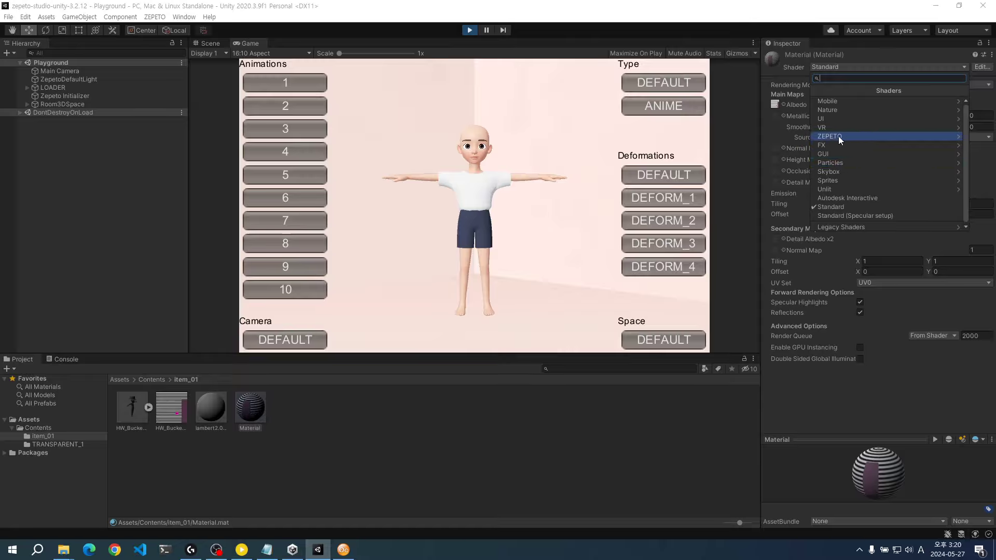
{"action": "left_click", "coordinate": [854, 136]}
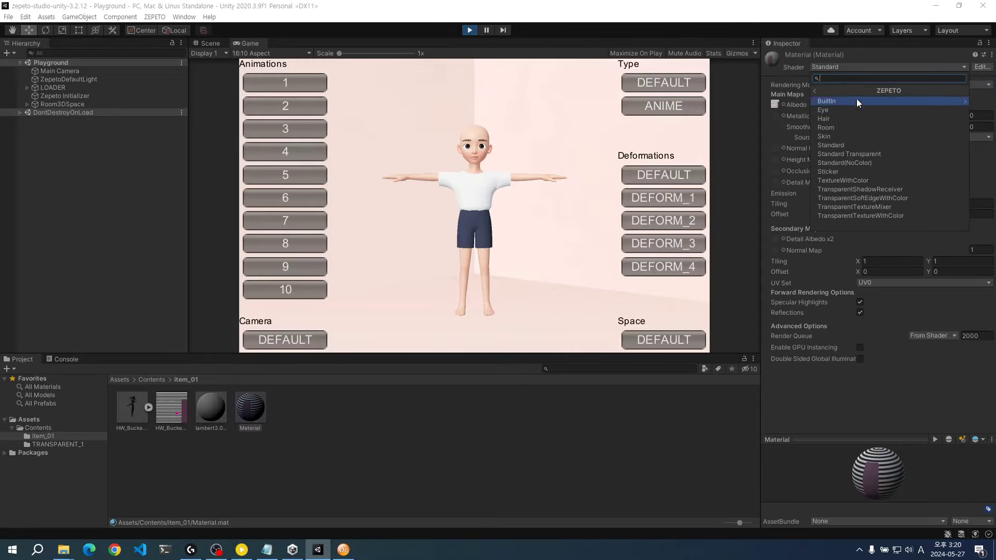
{"action": "left_click", "coordinate": [851, 145]}
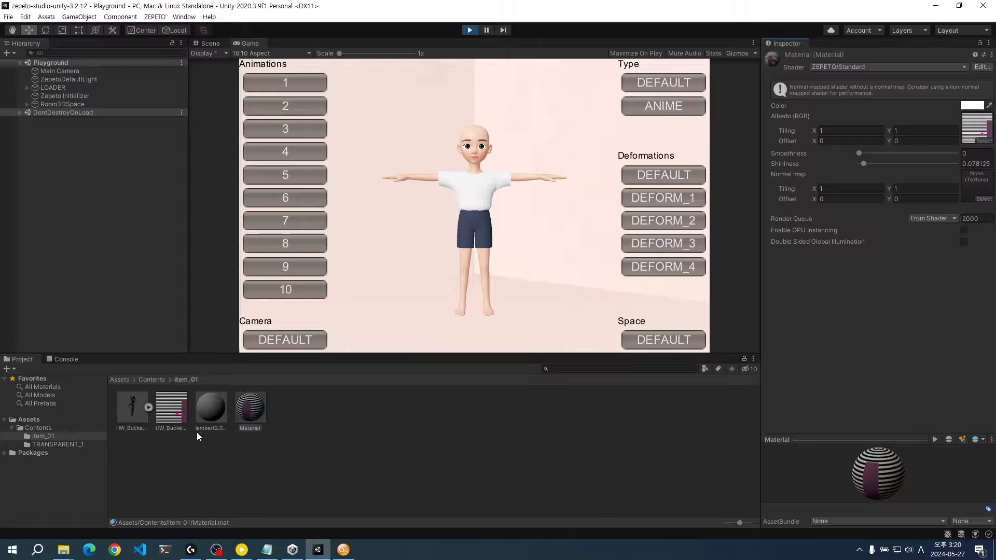
- Convert the HW_BucketHat model in item_01 to ZEPETO style and enlarge the preview of the resulting hat prefab
{"action": "left_click", "coordinate": [134, 410]}
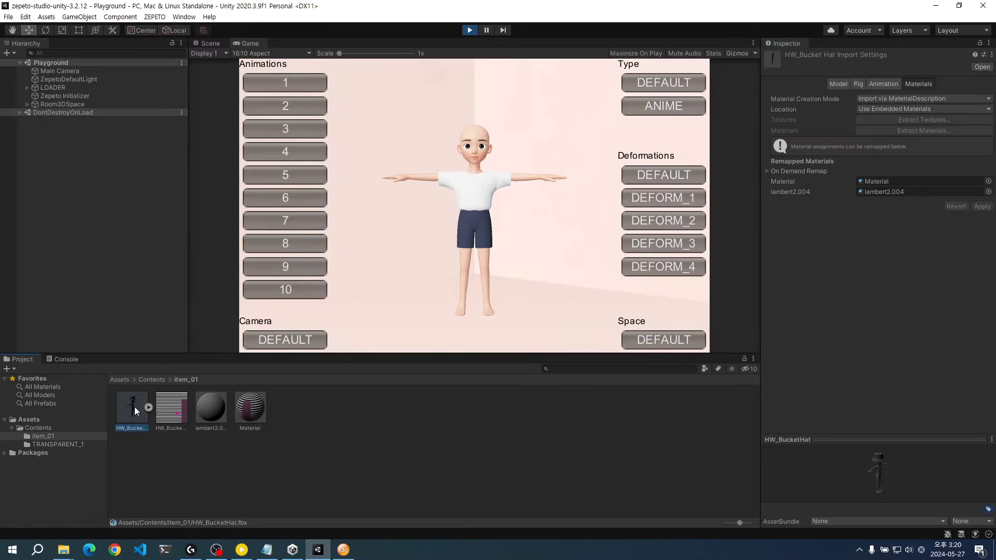
{"action": "right_click", "coordinate": [134, 411]}
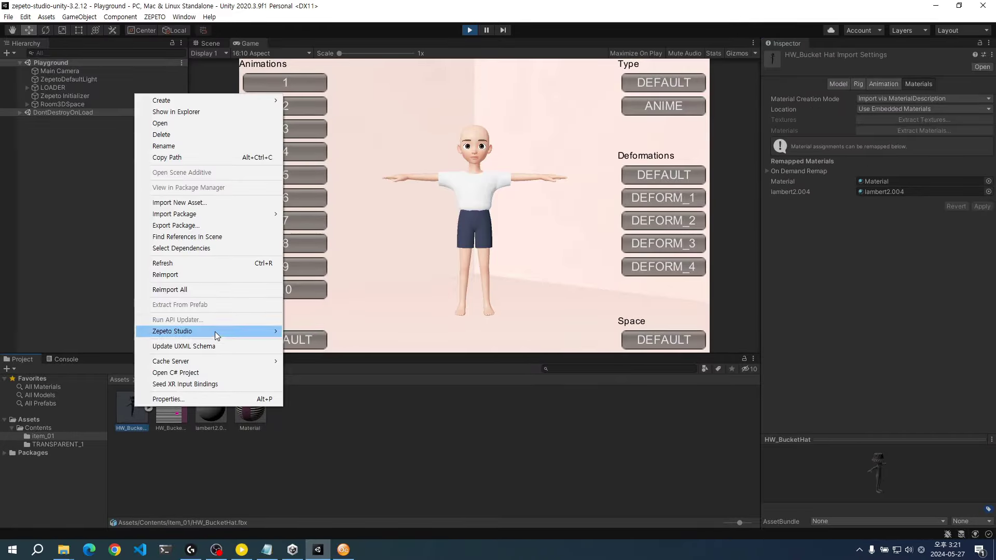
{"action": "mouse_move", "coordinate": [215, 332]}
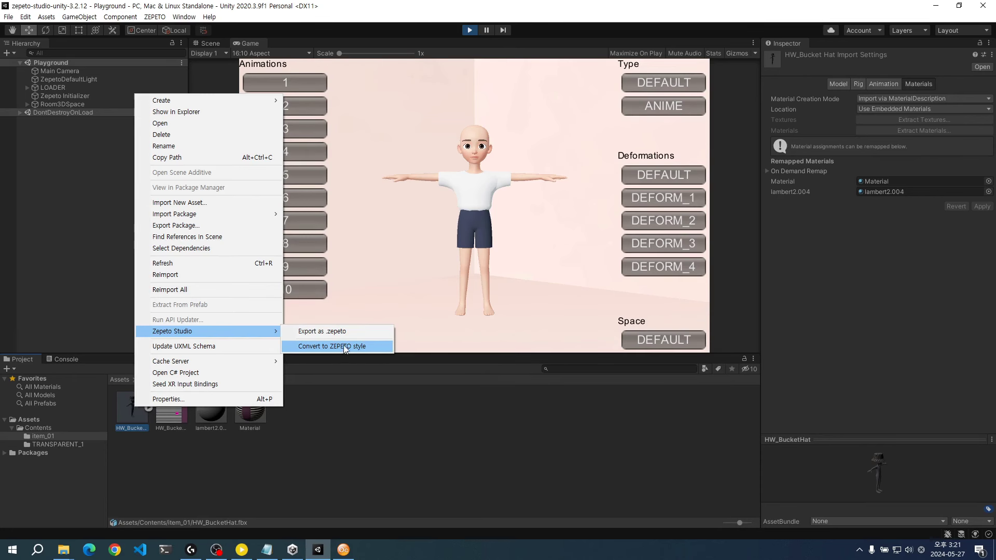
{"action": "left_click", "coordinate": [362, 346]}
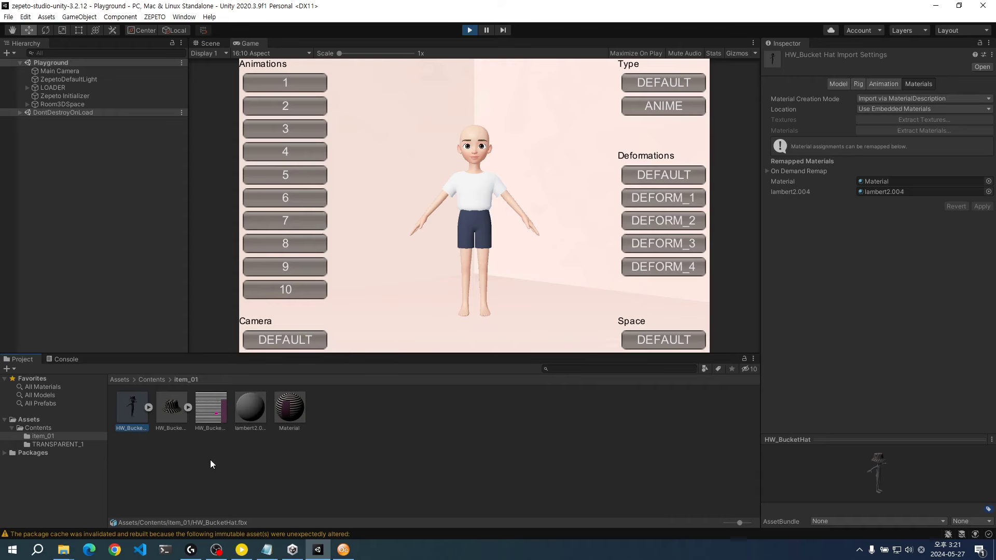
{"action": "left_click", "coordinate": [179, 411]}
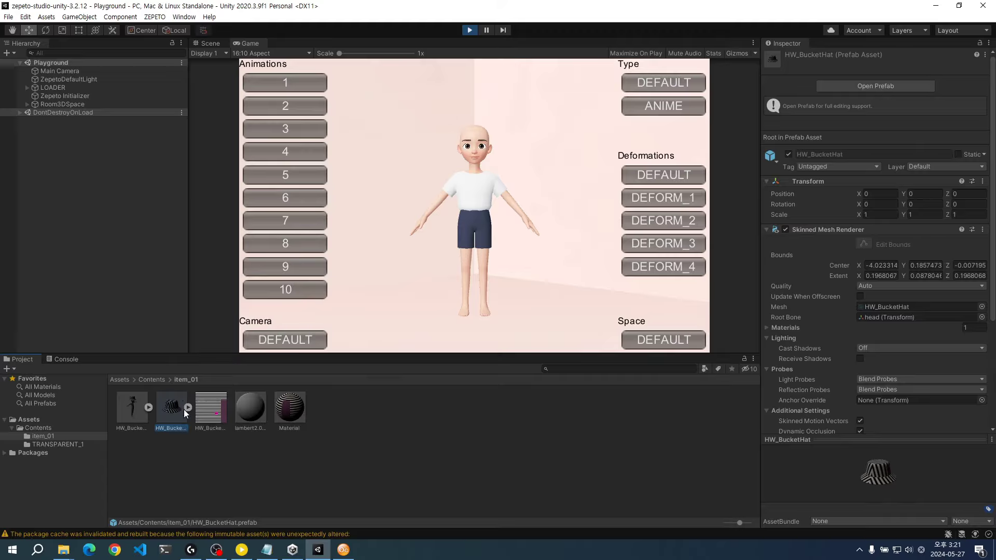
{"action": "left_click_drag", "start_coordinate": [907, 439], "coordinate": [907, 354]}
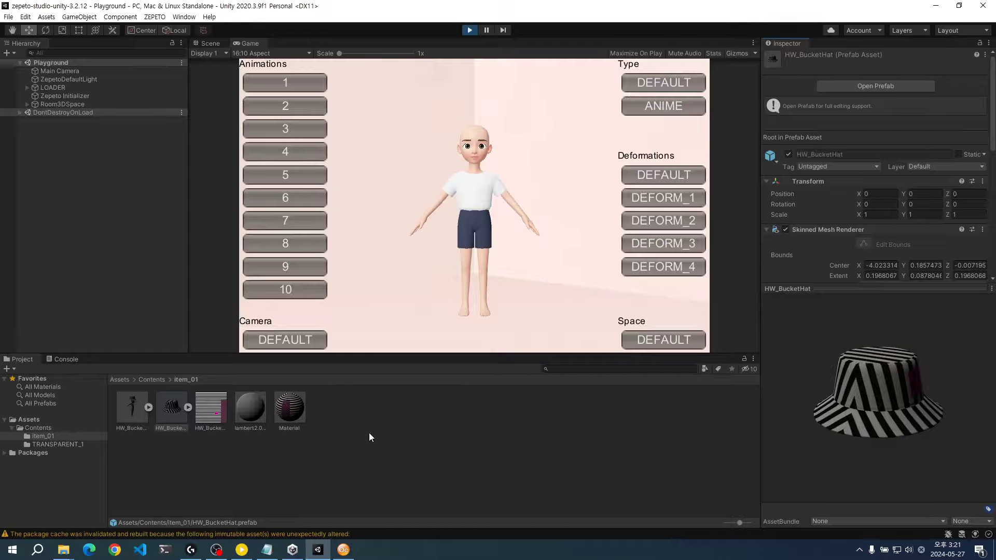
{"action": "left_click", "coordinate": [468, 30]}
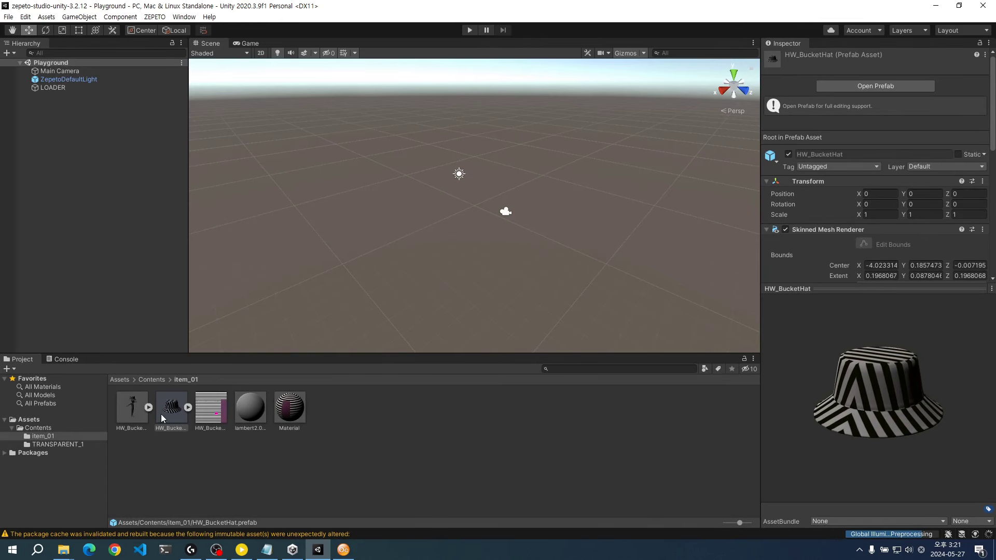
{"action": "left_click", "coordinate": [133, 409]}
{"action": "right_click", "coordinate": [131, 408]}
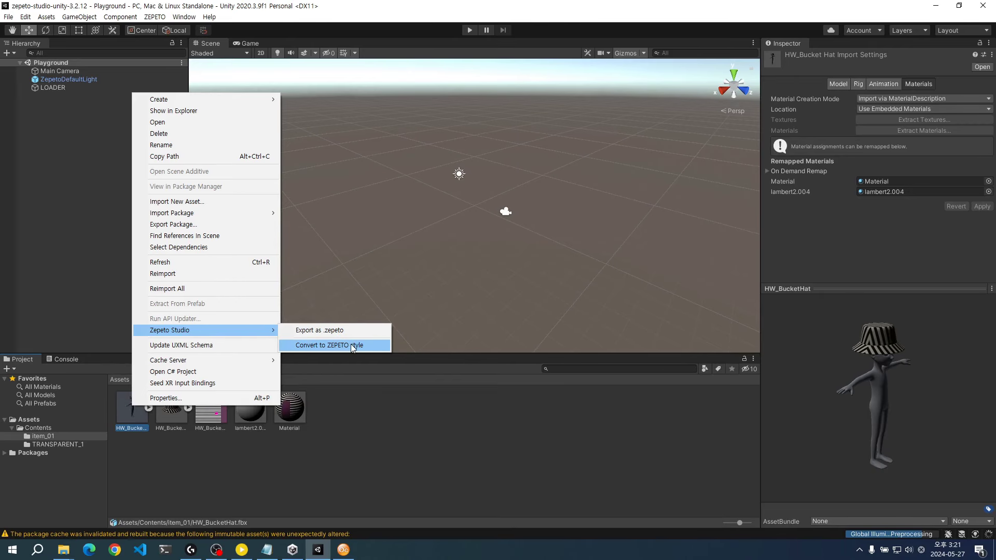
{"action": "left_click", "coordinate": [478, 371]}
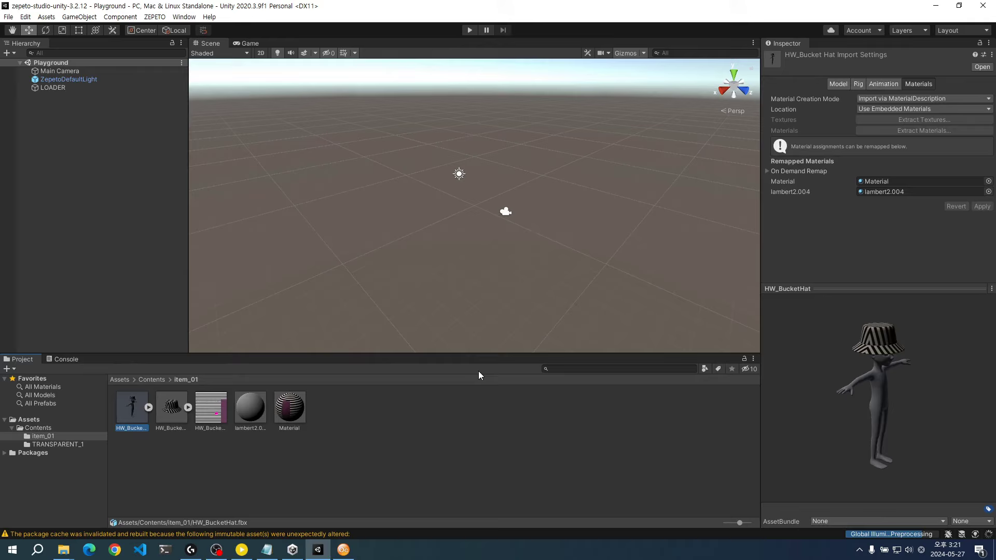
{"action": "left_click", "coordinate": [170, 427]}
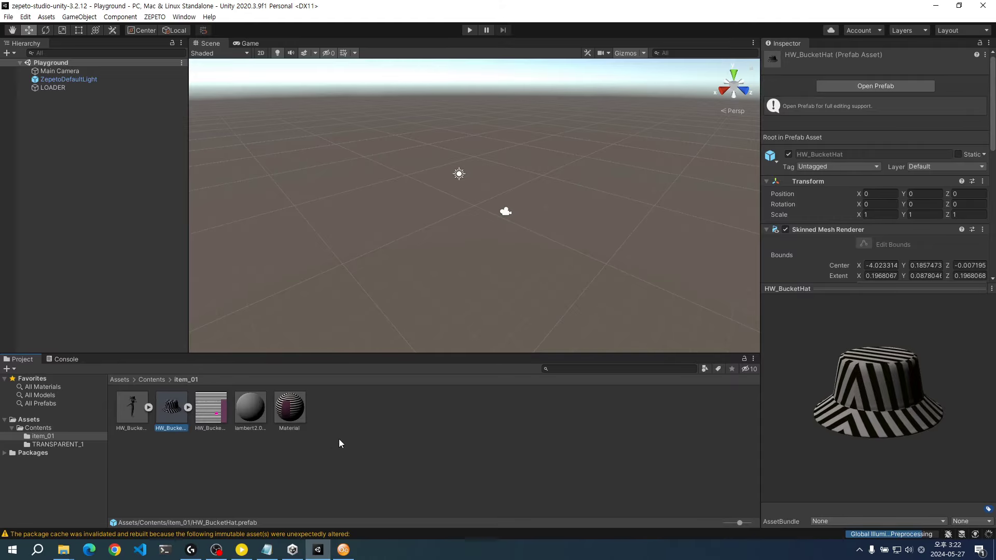
- Run the Playground scene and assign the HW_BucketHat prefab to the LOADER object's enabled AccessoryHeadwear slot
{"action": "left_click", "coordinate": [471, 32]}
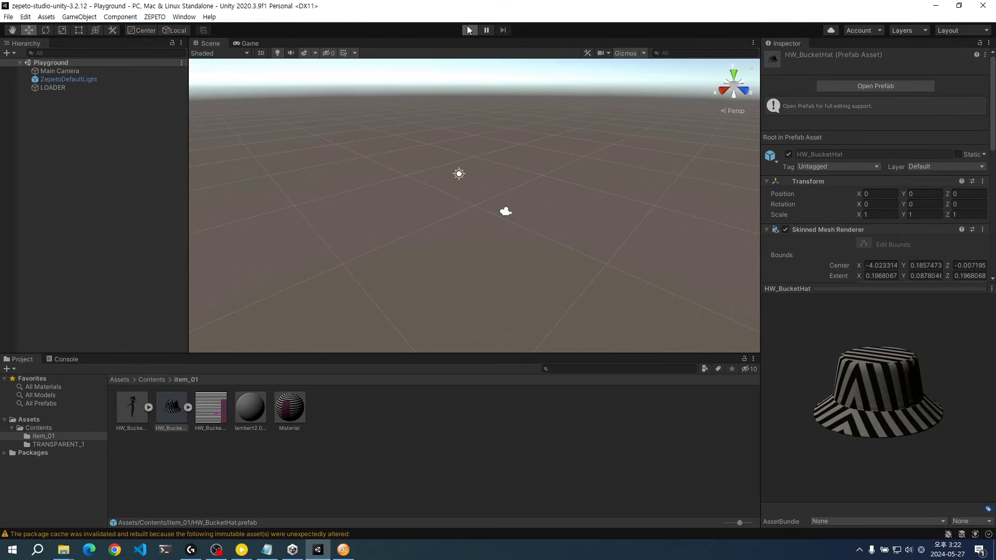
{"action": "left_click", "coordinate": [44, 87]}
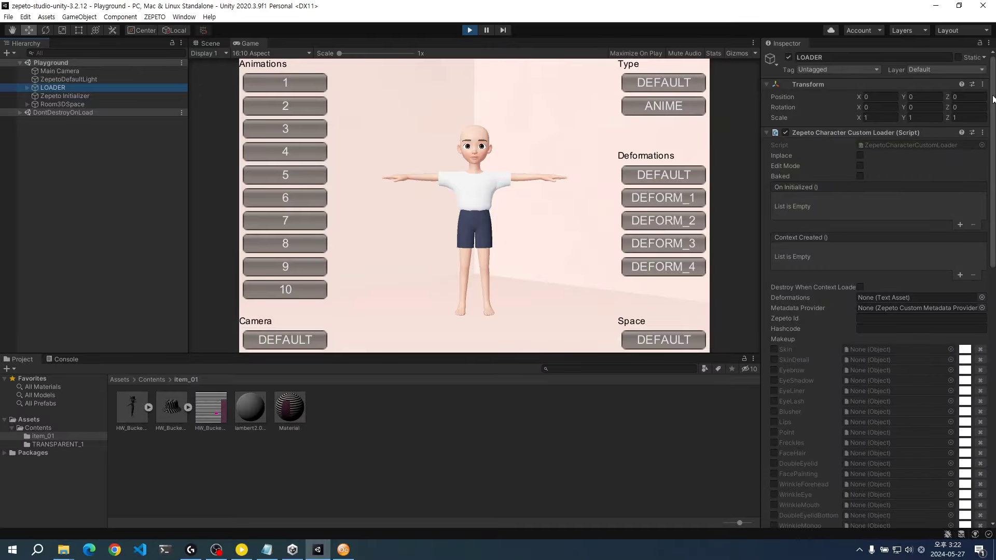
{"action": "left_click_drag", "start_coordinate": [990, 104], "coordinate": [992, 288]}
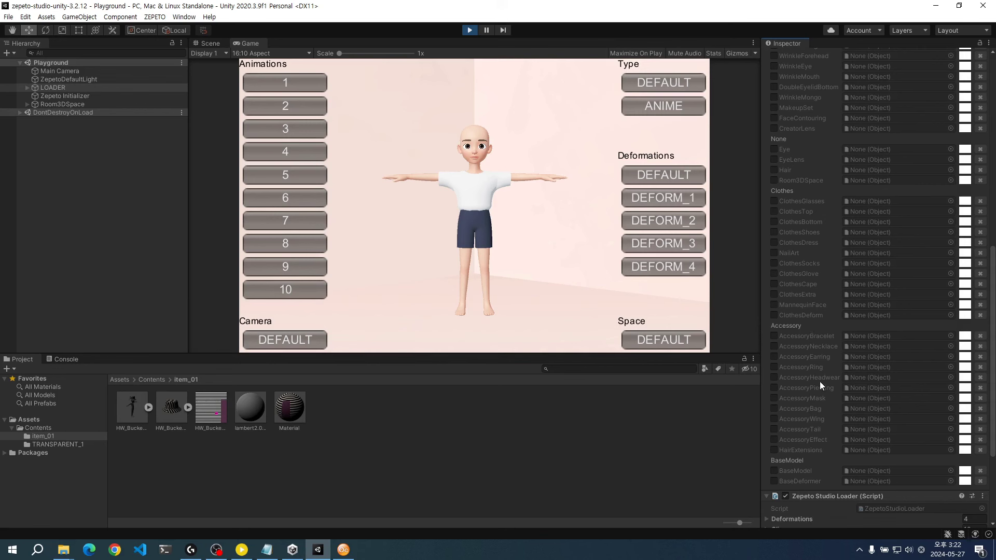
{"action": "left_click", "coordinate": [773, 378]}
{"action": "left_click", "coordinate": [173, 408]}
{"action": "left_click_drag", "start_coordinate": [171, 407], "coordinate": [871, 380]}
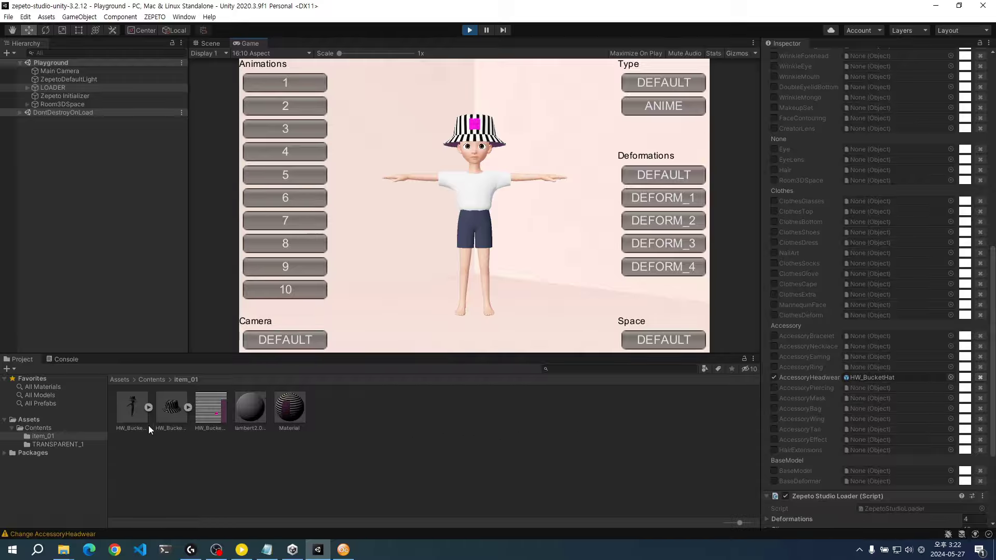
- Try to export the HW_BucketHat prefab as .zepeto while the scene is playing
{"action": "right_click", "coordinate": [172, 402]}
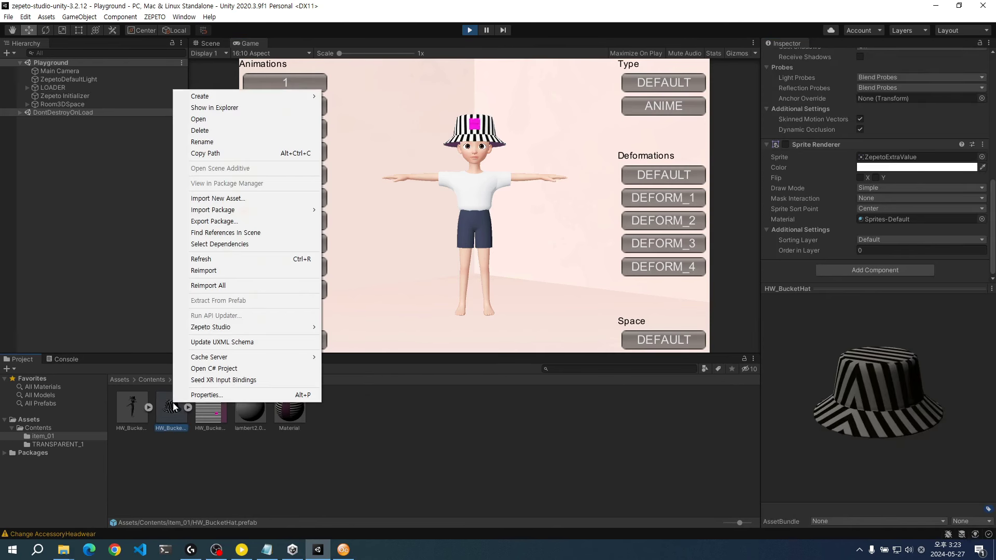
{"action": "mouse_move", "coordinate": [232, 326]}
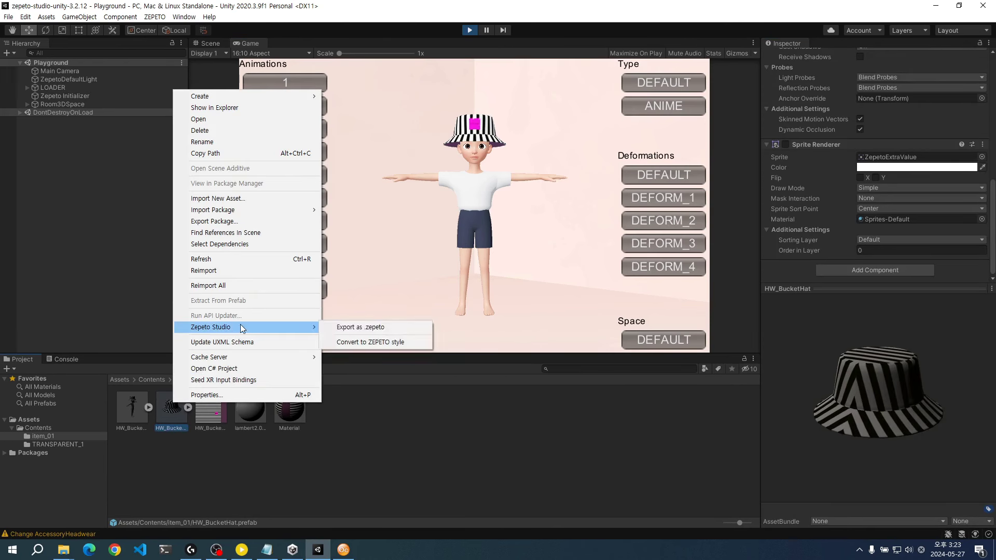
{"action": "left_click", "coordinate": [371, 327]}
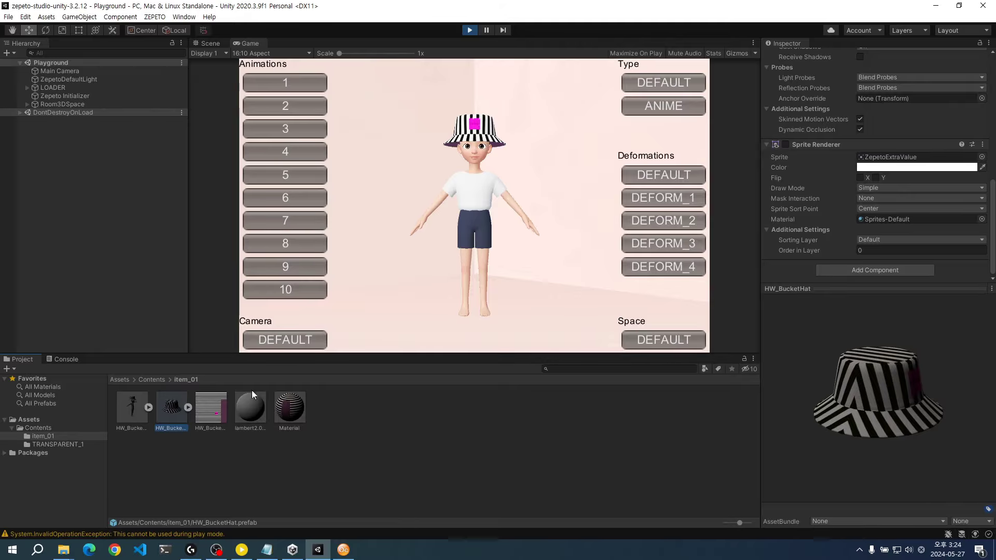
- Stop the scene and export the HW_BucketHat prefab as .zepeto, allowing the Windows command processor to make changes, and check the exported file
{"action": "left_click", "coordinate": [469, 30]}
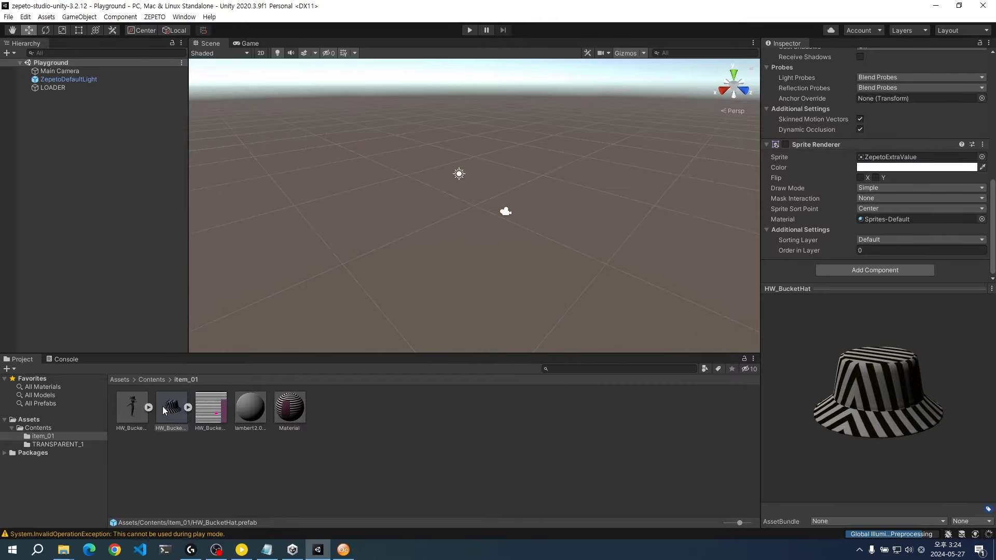
{"action": "left_click", "coordinate": [164, 407]}
{"action": "right_click", "coordinate": [175, 407]}
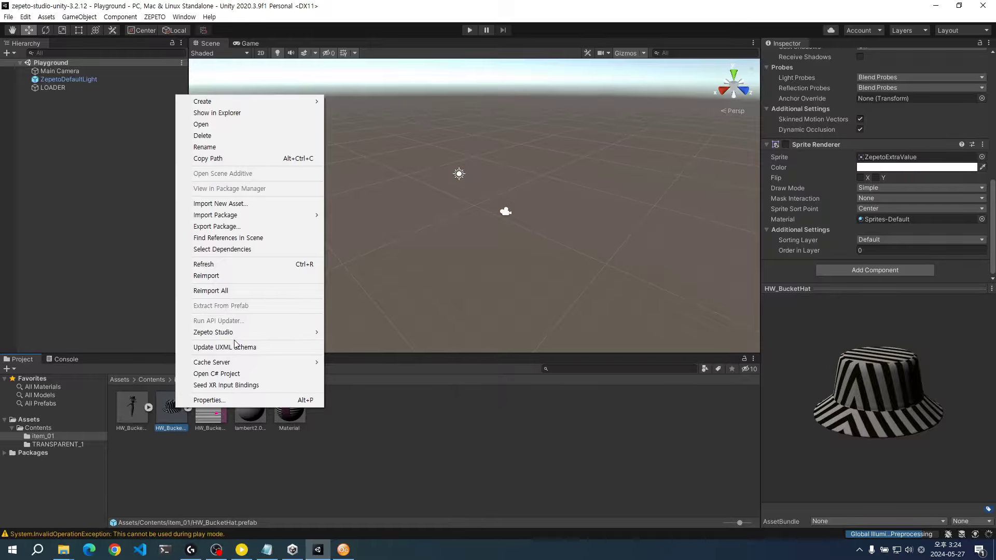
{"action": "mouse_move", "coordinate": [235, 333]}
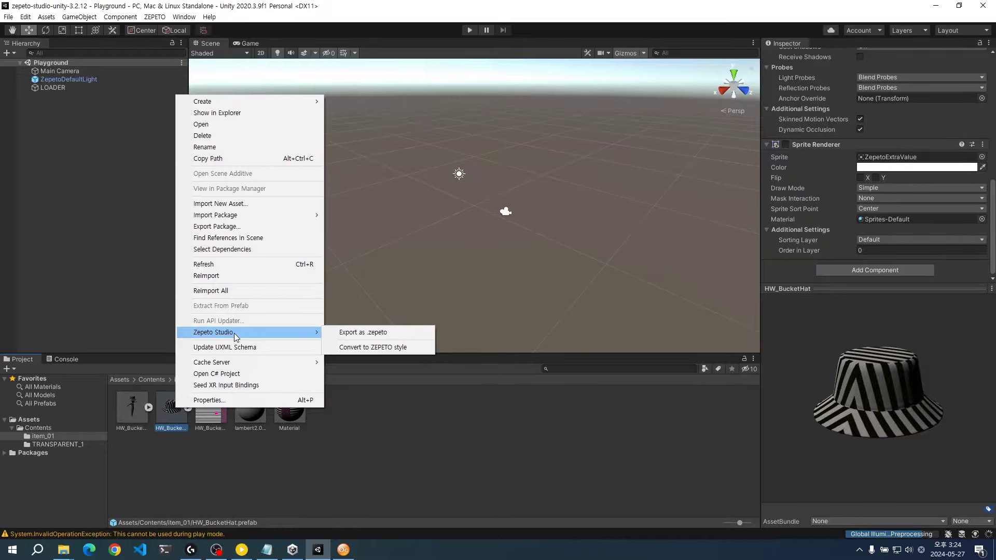
{"action": "left_click", "coordinate": [393, 332]}
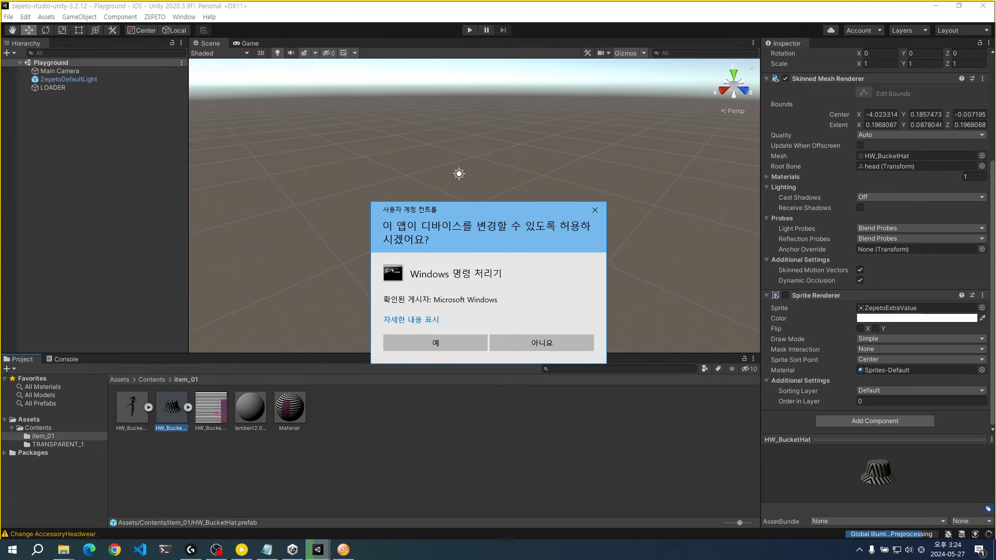
{"action": "left_click", "coordinate": [393, 335]}
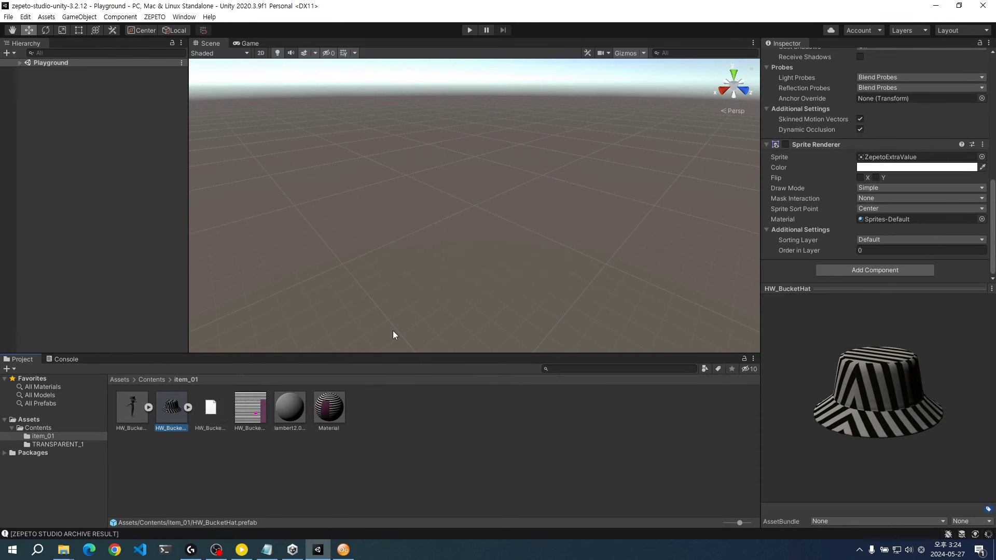
{"action": "left_click", "coordinate": [213, 415]}
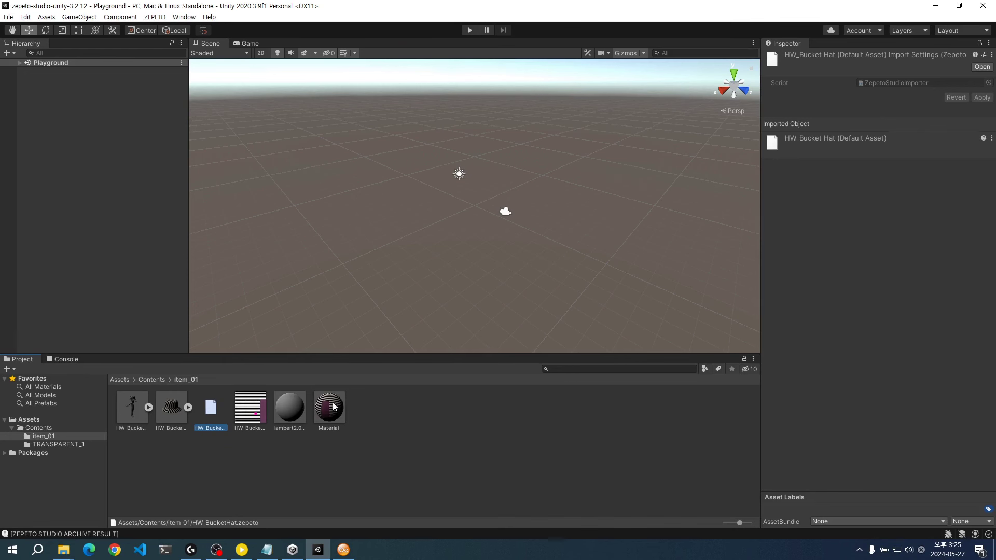
{"action": "left_click", "coordinate": [407, 414]}
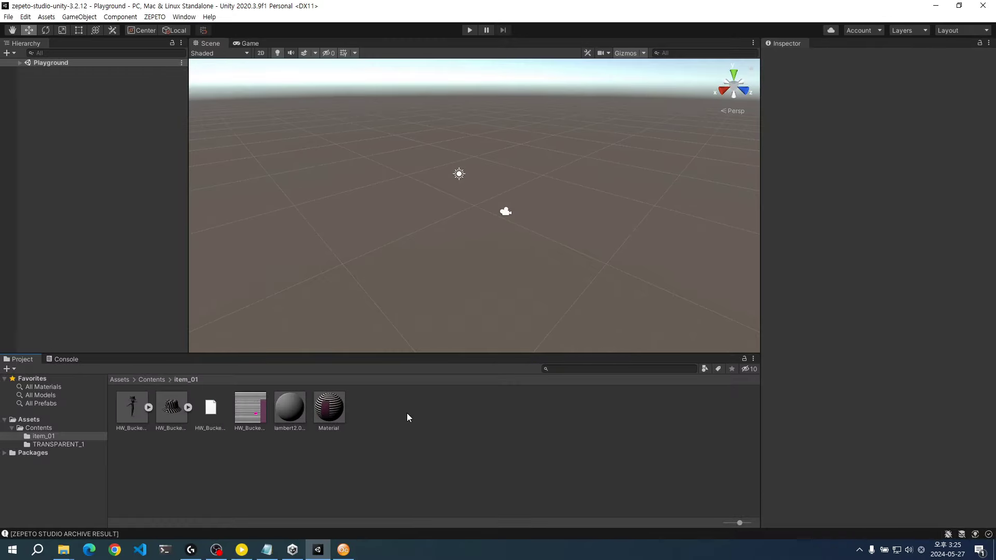